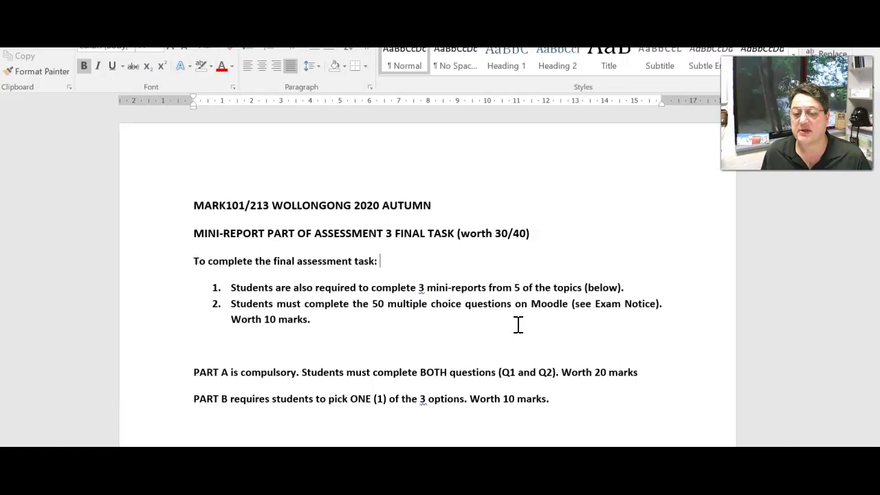
Remove the Question 3 text from Part B.
scroll(518, 325, "down", 8)
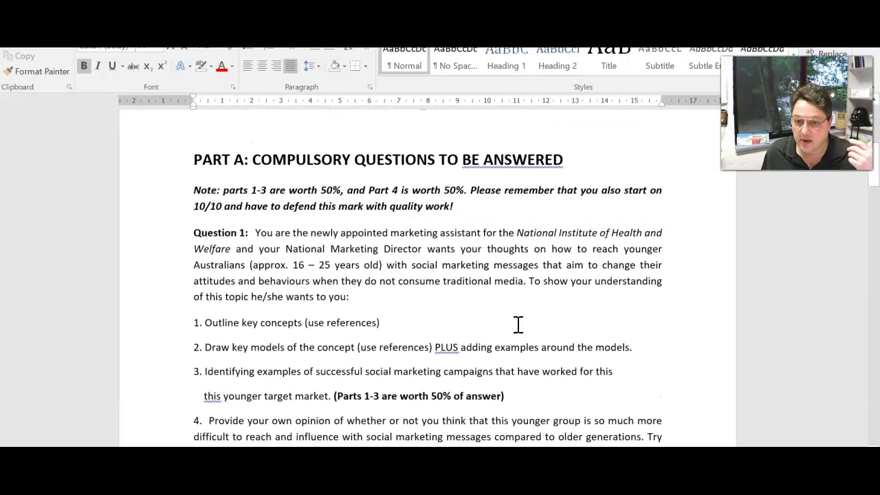
scroll(519, 324, "down", 2)
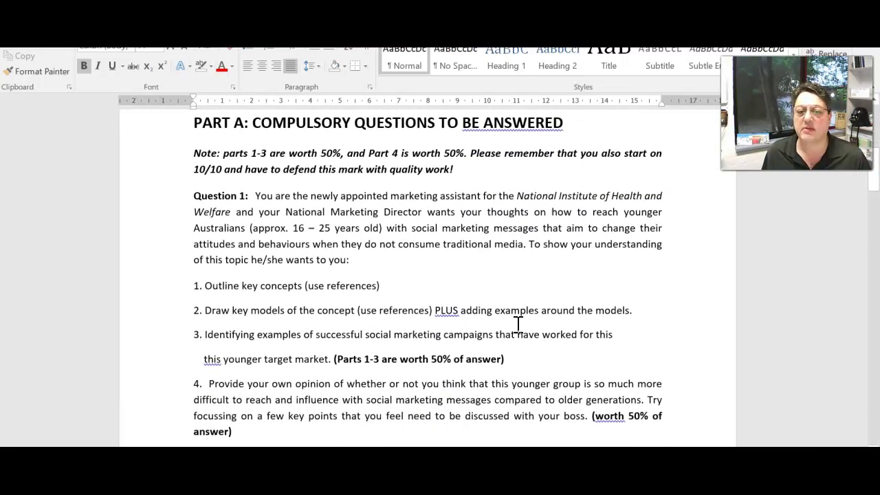
scroll(518, 324, "up", 2)
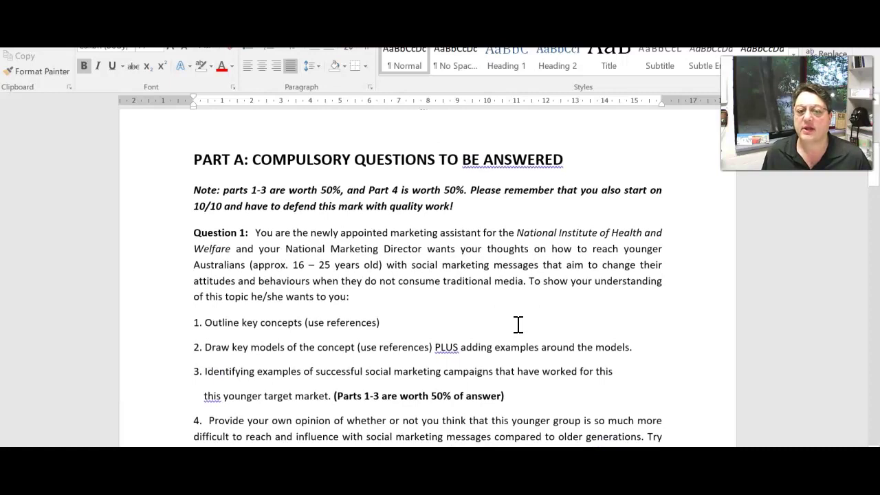
scroll(365, 288, "down", 2)
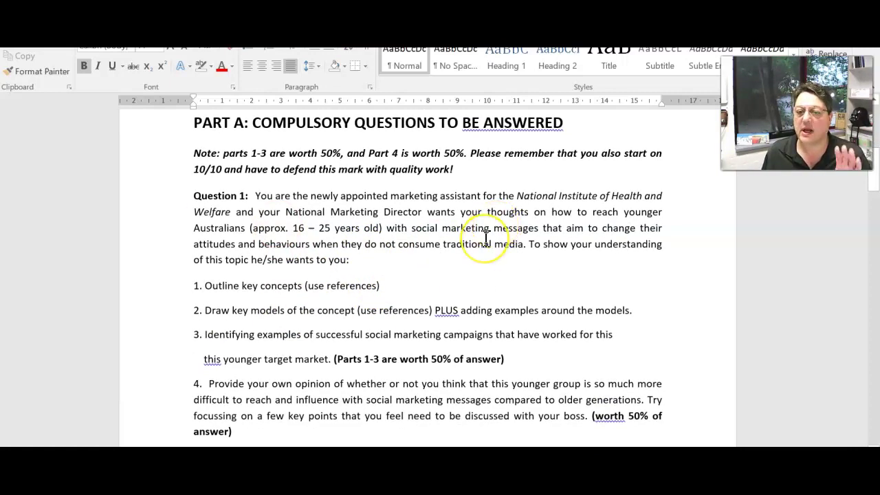
scroll(486, 237, "down", 15)
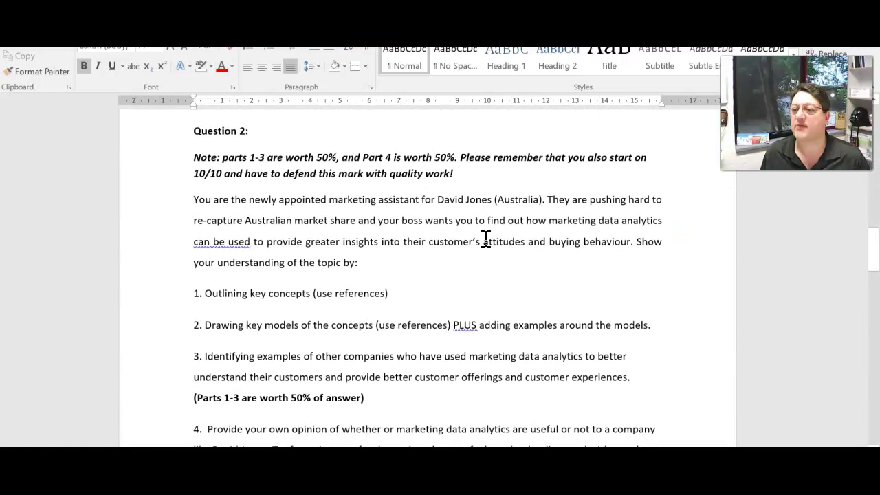
scroll(485, 237, "down", 12)
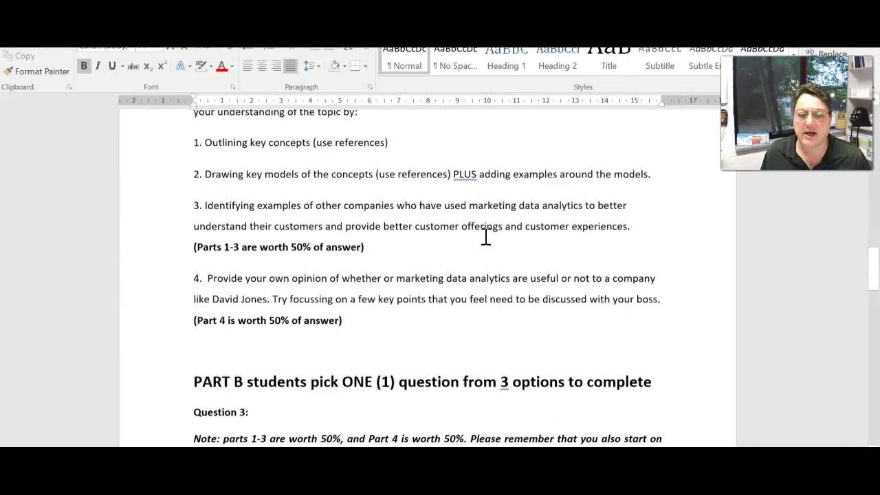
scroll(484, 236, "up", 2)
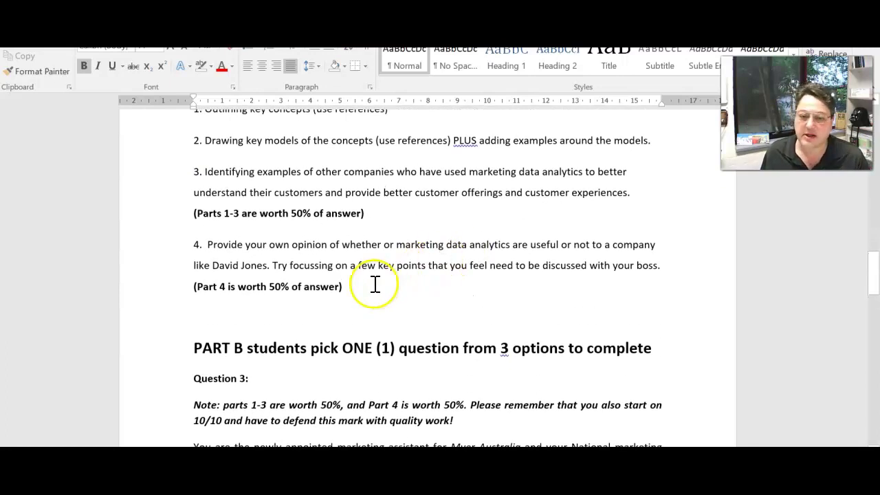
scroll(374, 281, "down", 3)
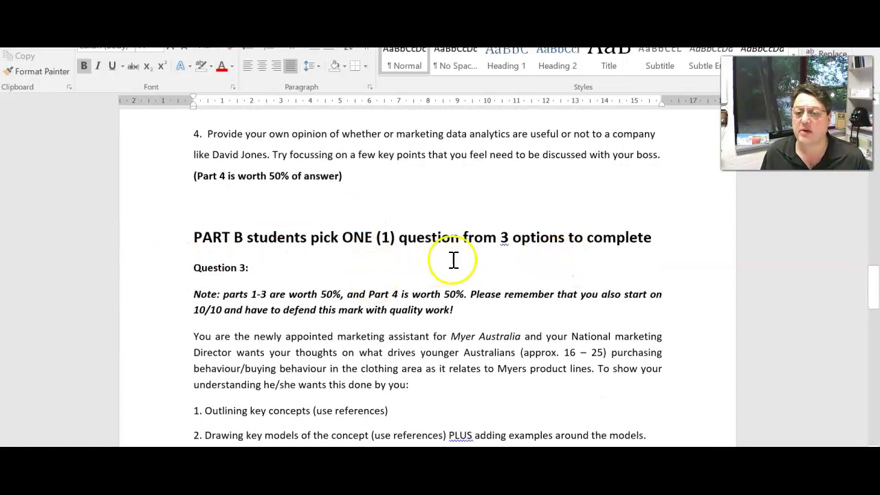
scroll(453, 260, "down", 1)
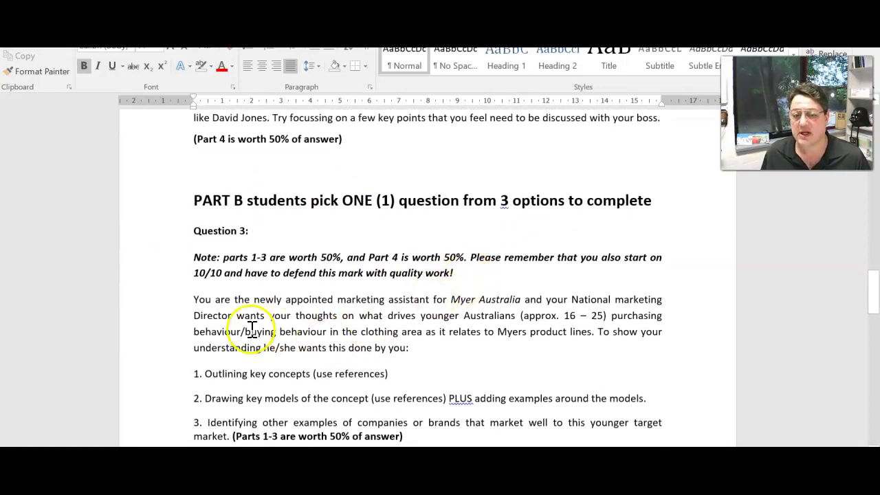
scroll(326, 337, "down", 15)
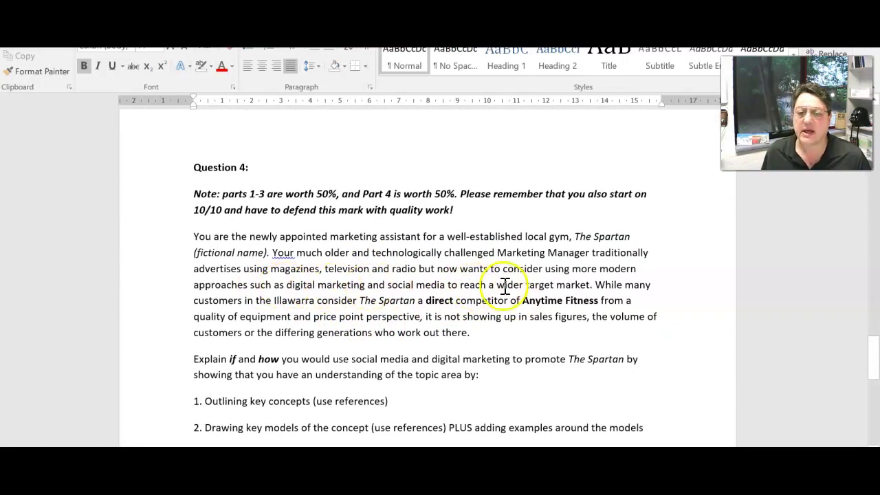
scroll(504, 284, "down", 1)
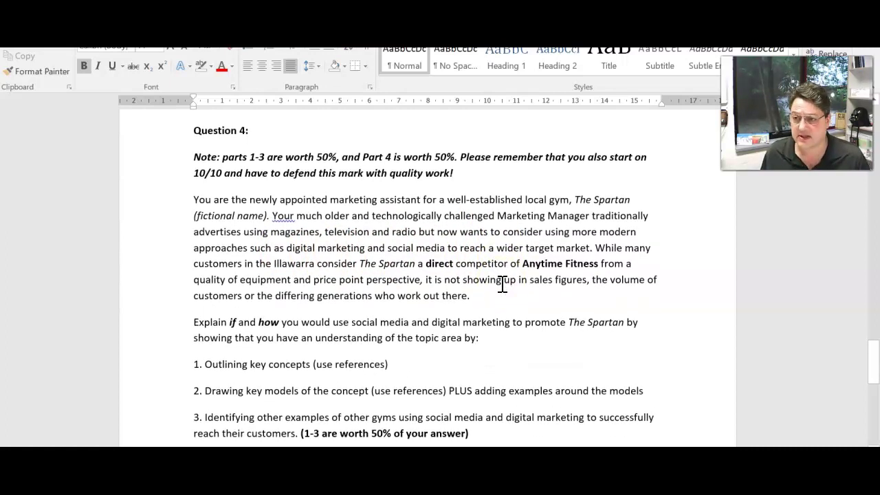
scroll(503, 284, "down", 10)
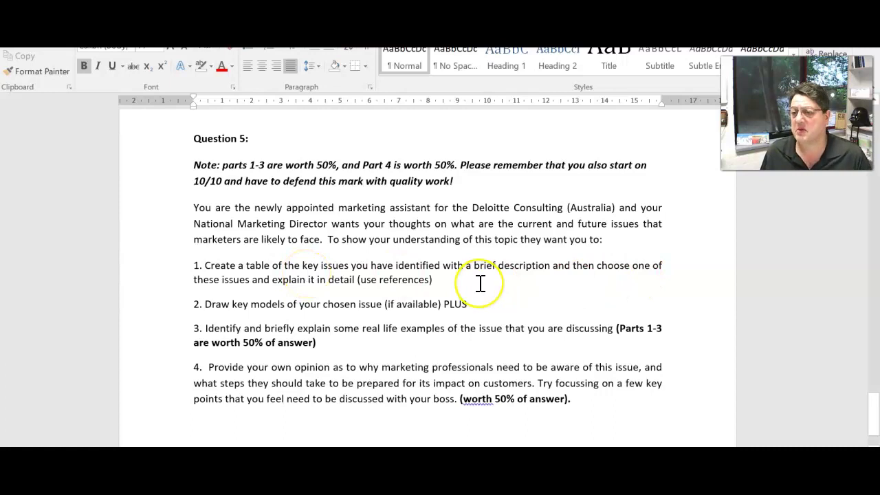
scroll(479, 283, "down", 1)
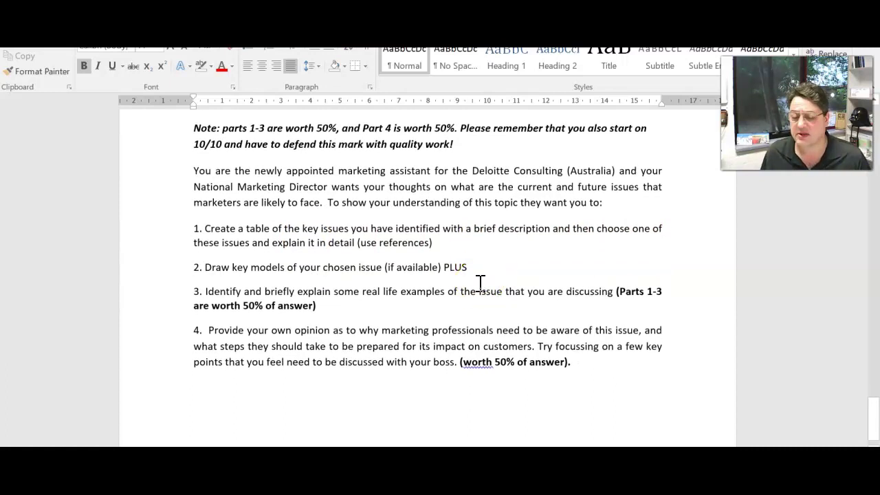
scroll(480, 282, "down", 1)
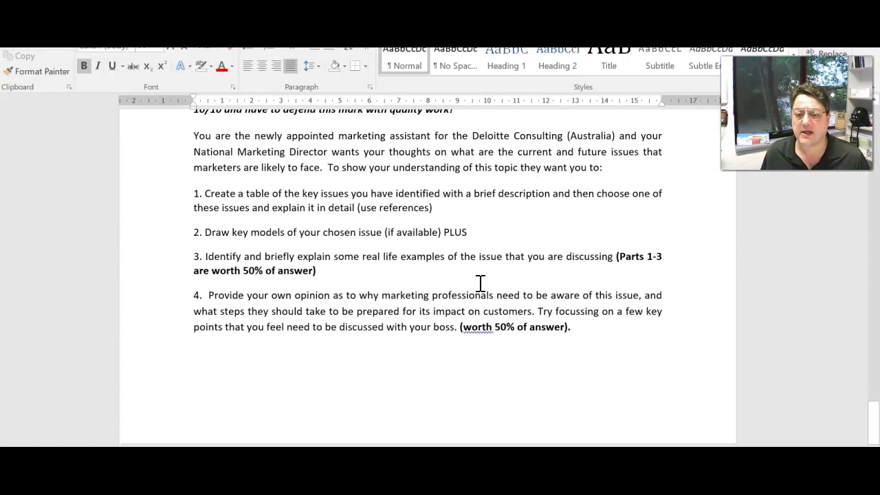
scroll(479, 282, "up", 9)
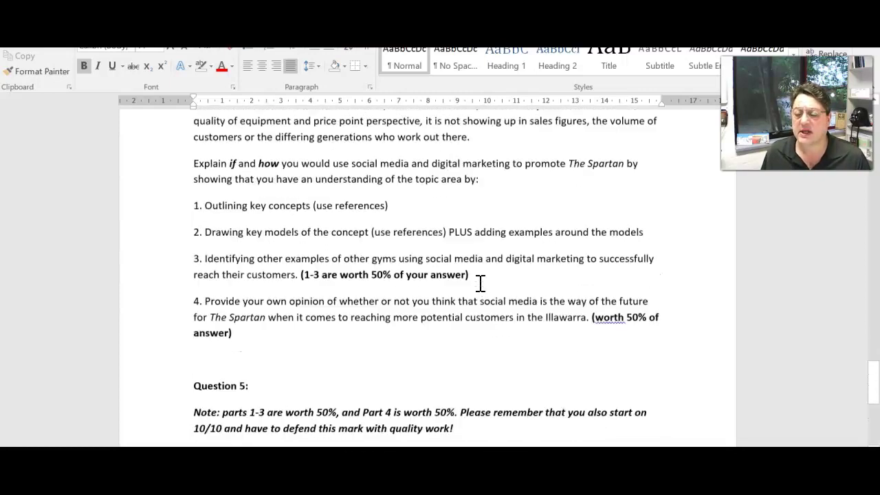
scroll(479, 282, "up", 20)
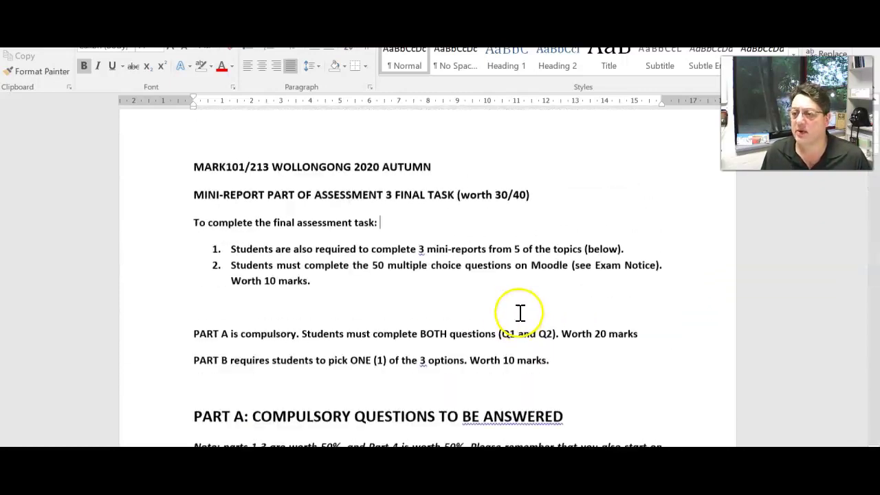
scroll(521, 313, "up", 1)
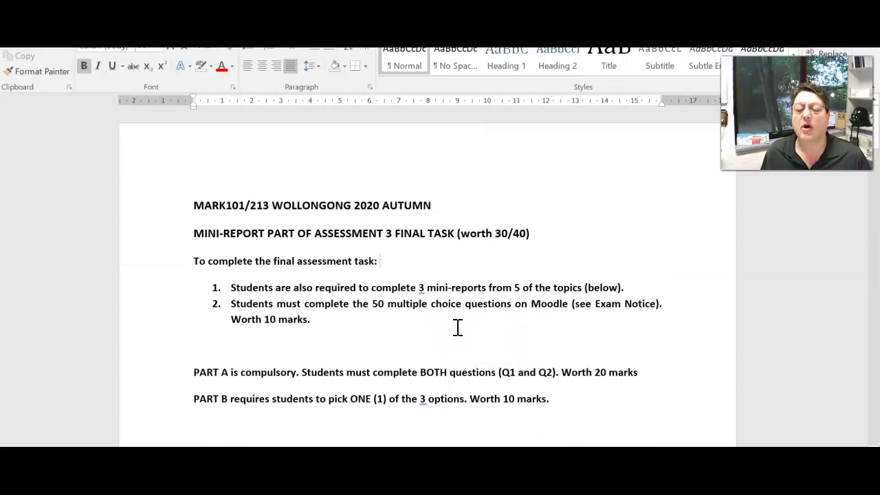
scroll(457, 327, "down", 4)
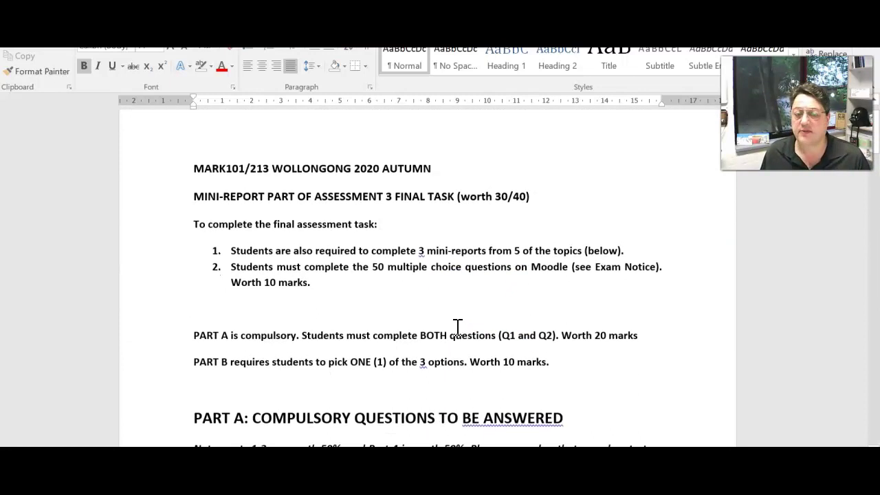
scroll(458, 327, "down", 3)
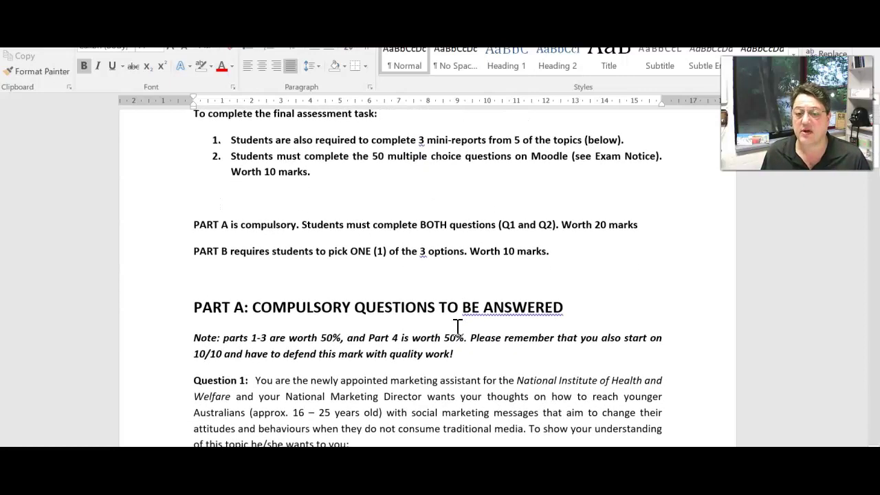
scroll(457, 328, "down", 20)
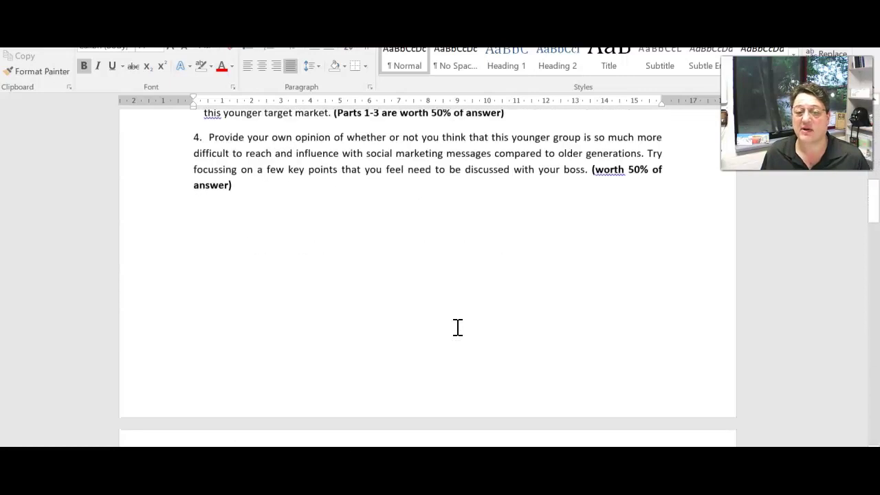
scroll(458, 319, "down", 1)
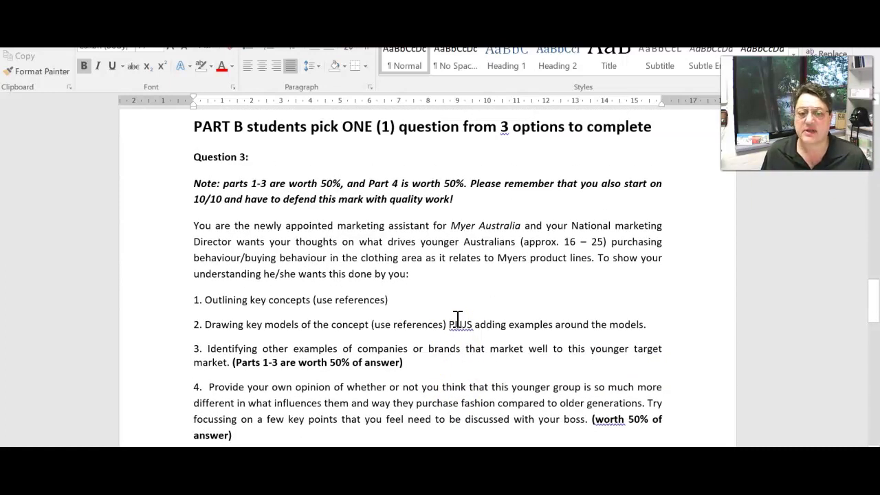
scroll(458, 318, "down", 2)
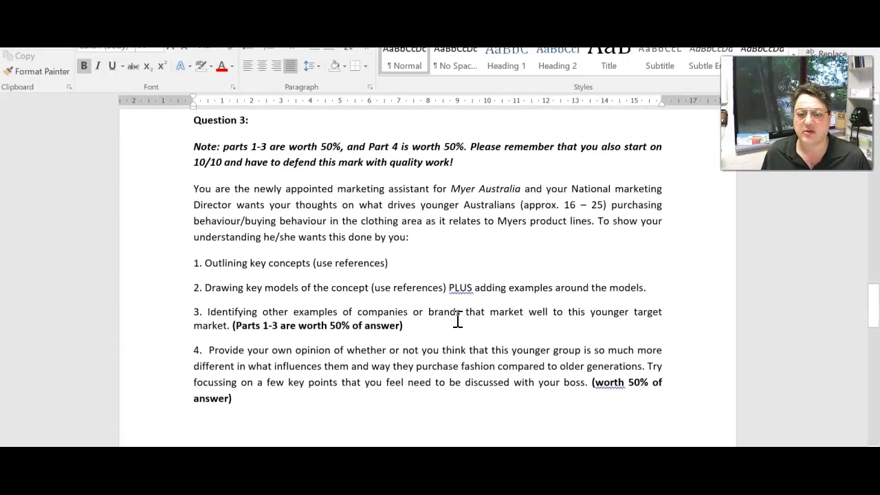
scroll(207, 158, "up", 3)
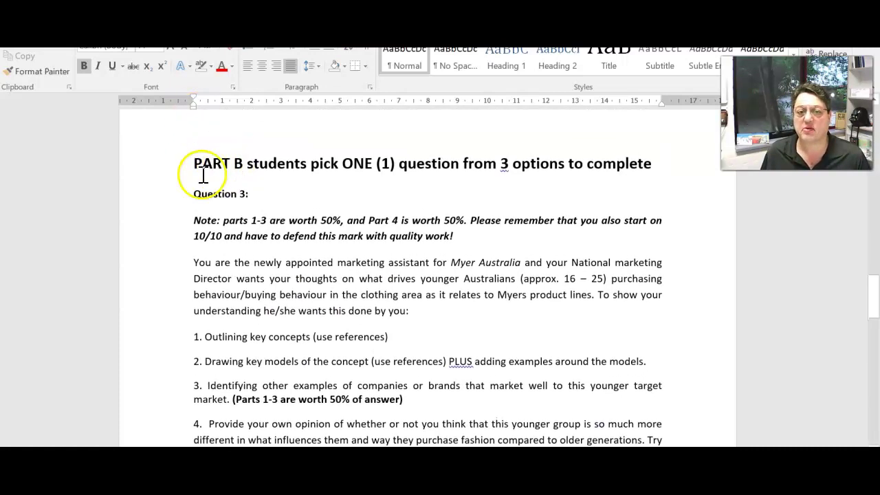
left_click_drag(190, 197, 257, 378)
key("ctrl+v")
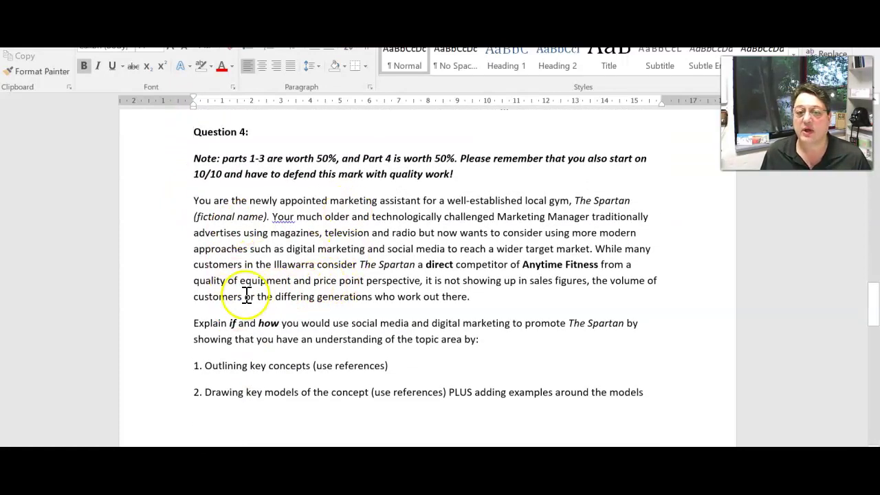
Delete the Question 5 text from Part B.
scroll(378, 278, "down", 12)
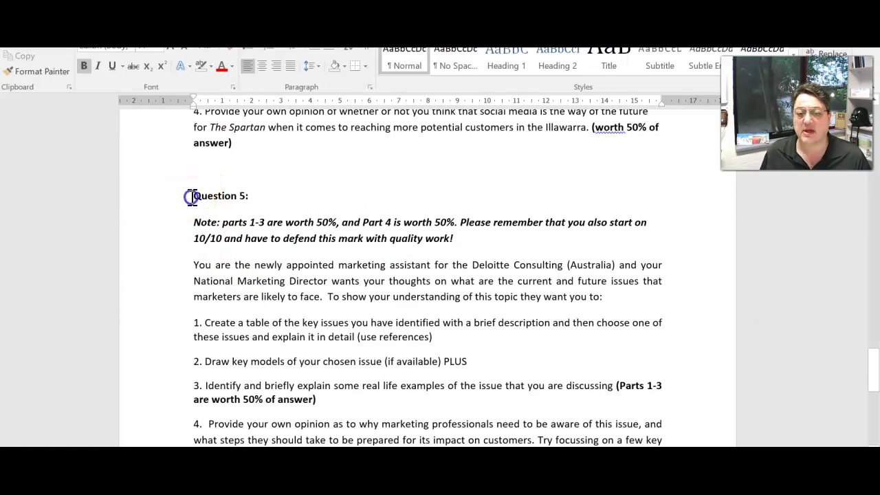
left_click_drag(191, 197, 574, 203)
key("Delete")
scroll(548, 260, "up", 15)
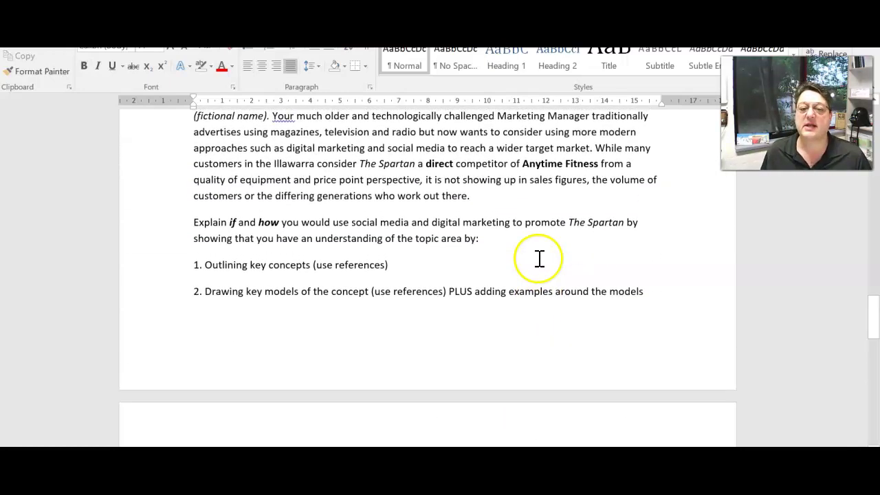
scroll(538, 259, "up", 20)
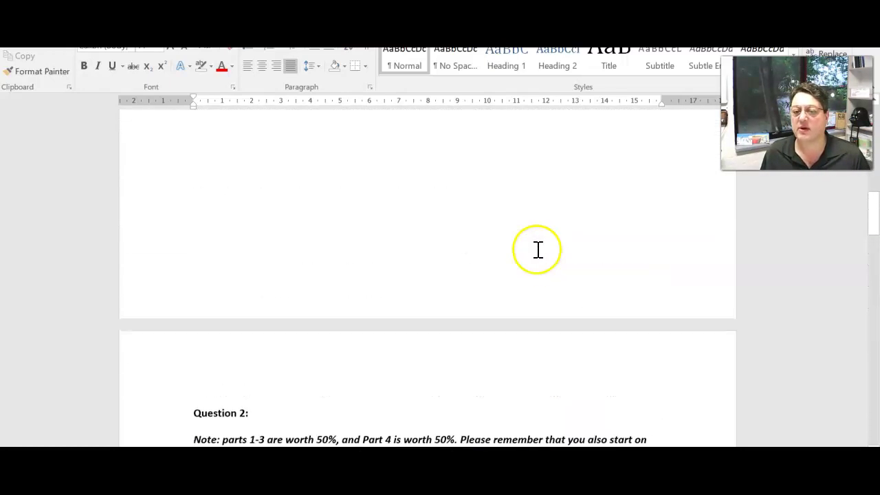
scroll(527, 251, "up", 10)
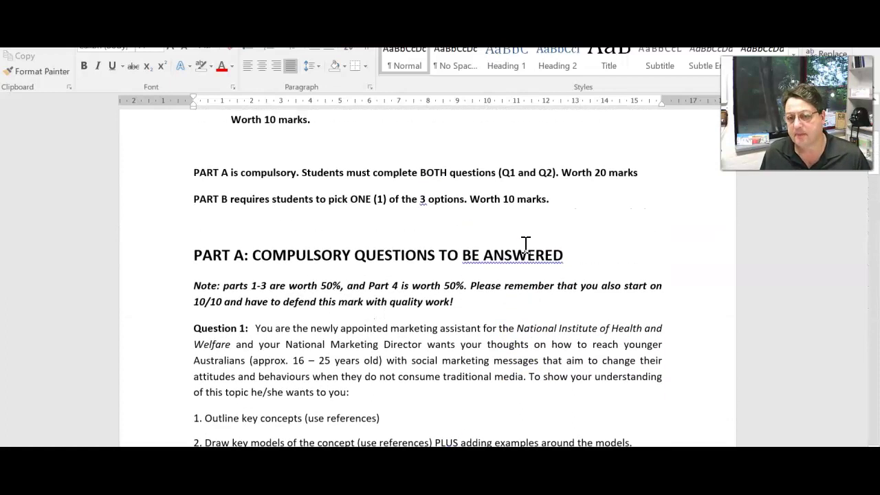
left_click(557, 246)
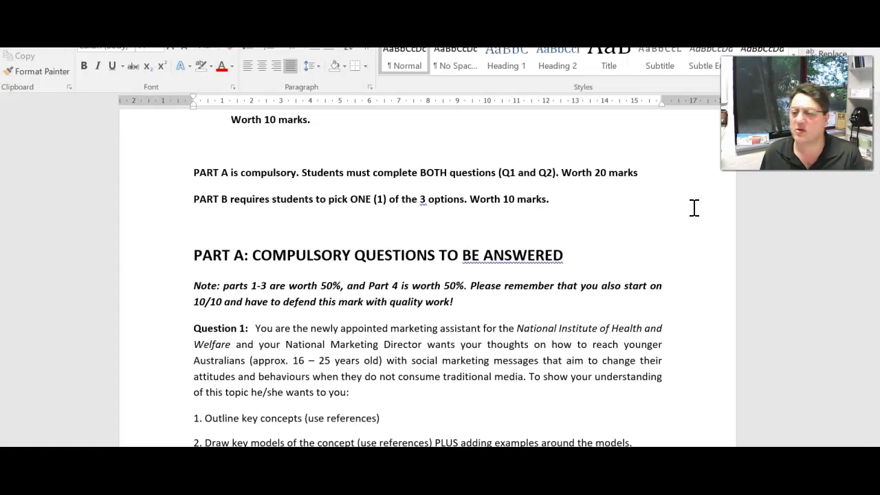
scroll(693, 207, "down", 1)
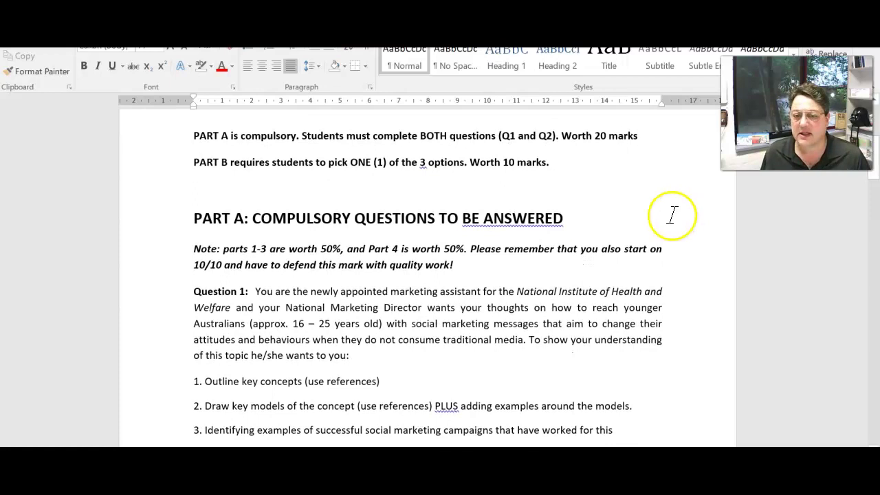
scroll(666, 238, "up", 1)
scroll(662, 231, "down", 1)
scroll(662, 233, "down", 1)
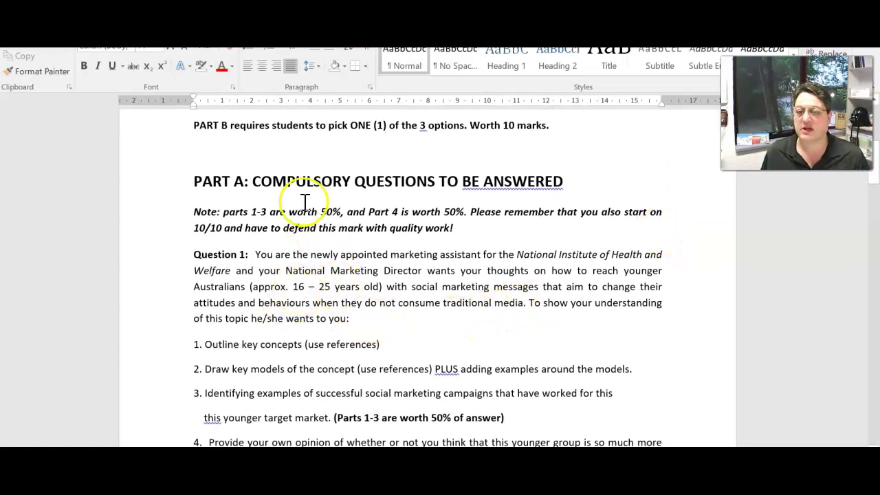
scroll(579, 186, "up", 3)
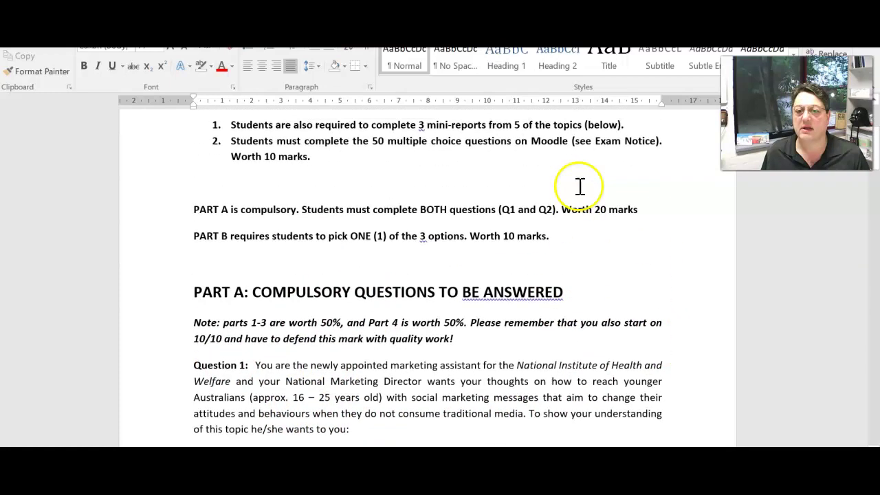
scroll(580, 187, "up", 3)
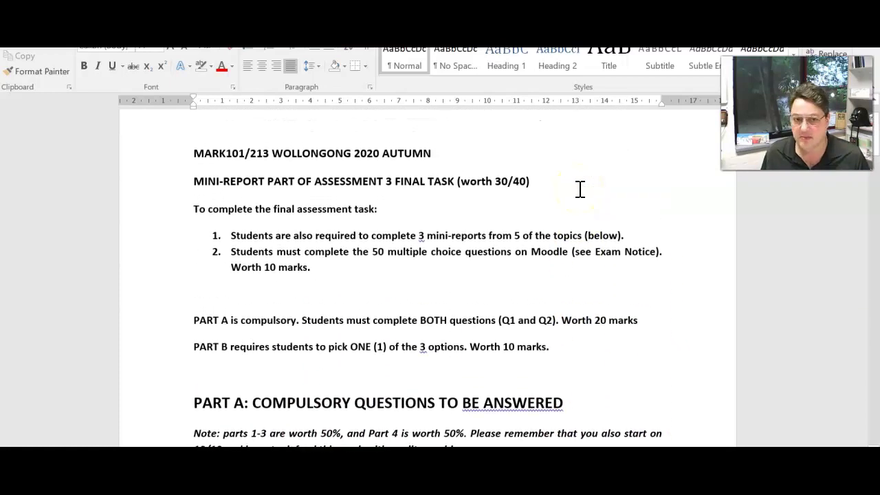
left_click(570, 200)
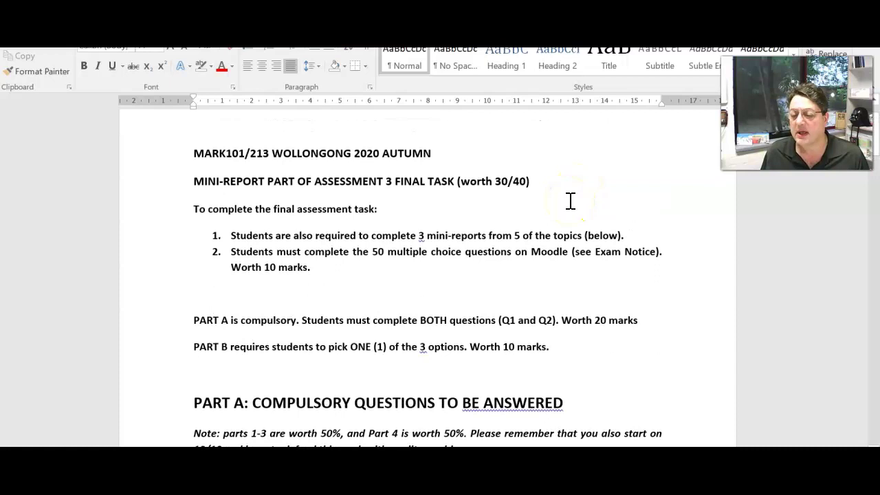
left_click(526, 230)
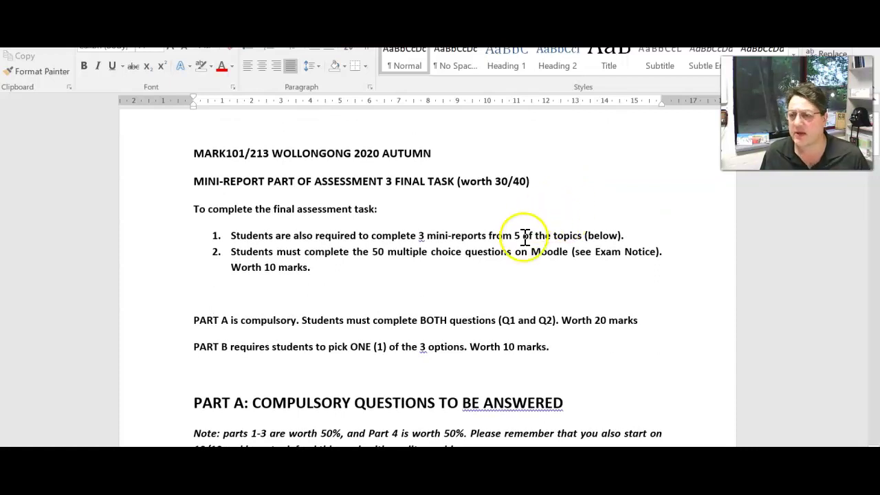
scroll(524, 237, "down", 3)
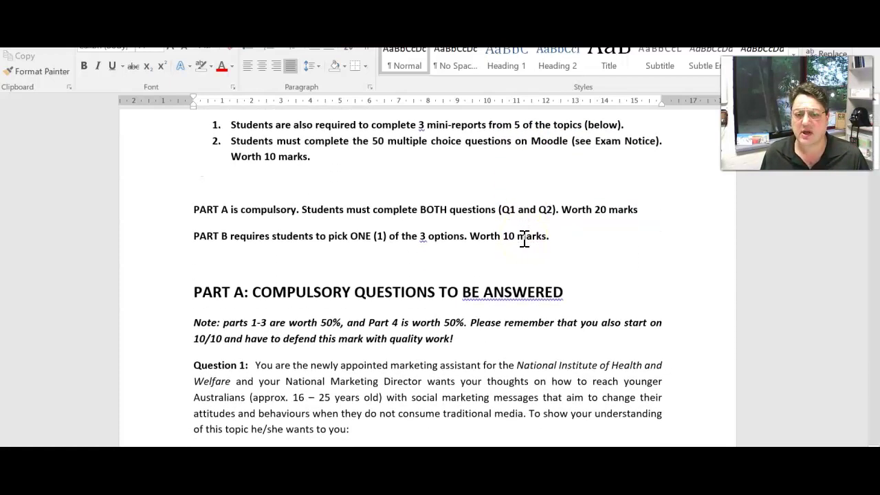
left_click(488, 371)
scroll(488, 373, "down", 2)
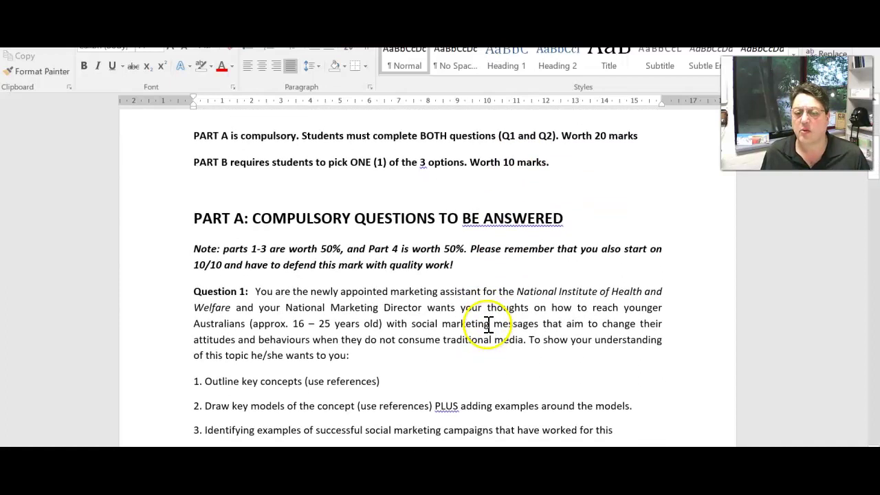
scroll(422, 350, "down", 2)
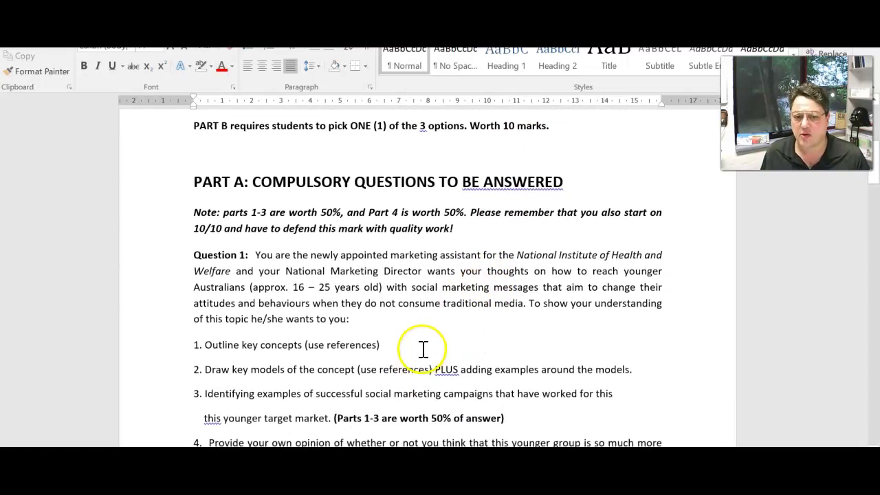
left_click(389, 306)
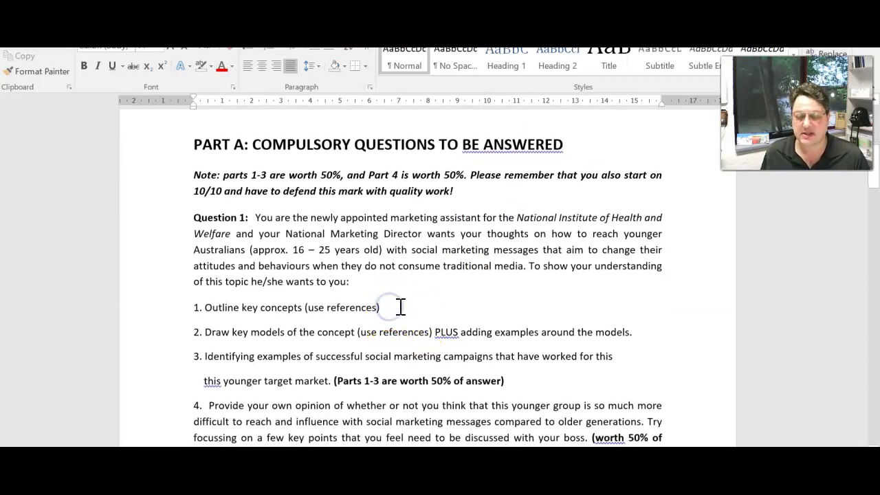
Make the first task item, 'Outline key concepts', bold and start a line beneath it.
key("Return")
key("Return")
key("Return")
key("Return")
key("Return")
key("Return")
key("Return")
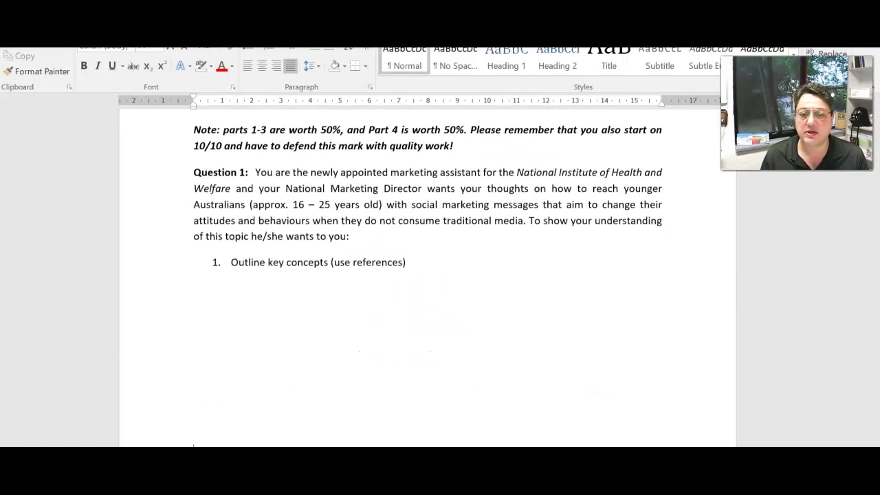
left_click_drag(408, 259, 159, 258)
left_click(83, 66)
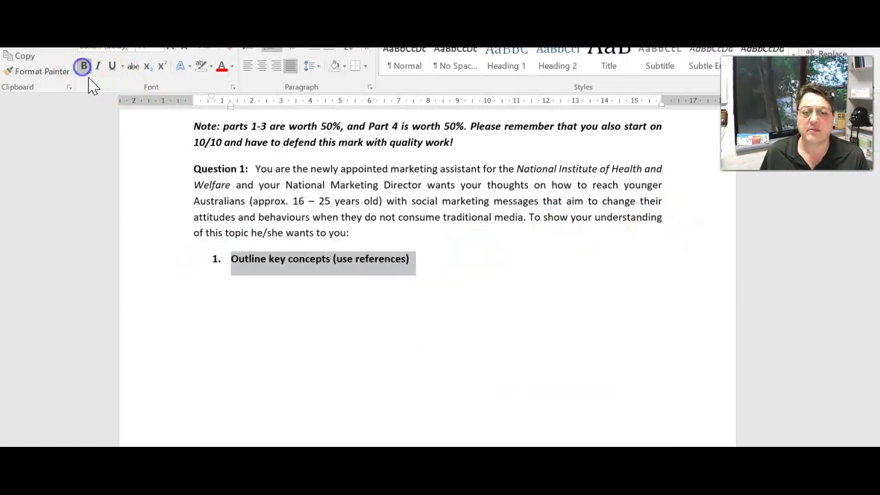
left_click(430, 259)
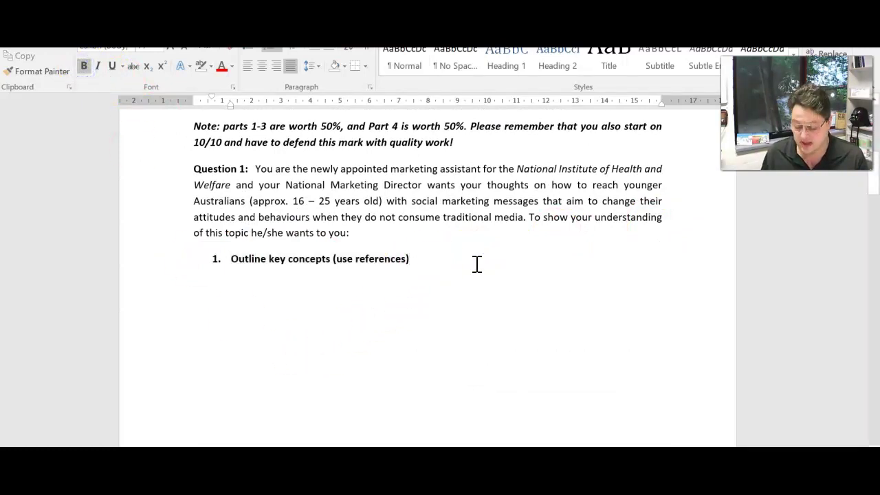
key("Return")
key("Return")
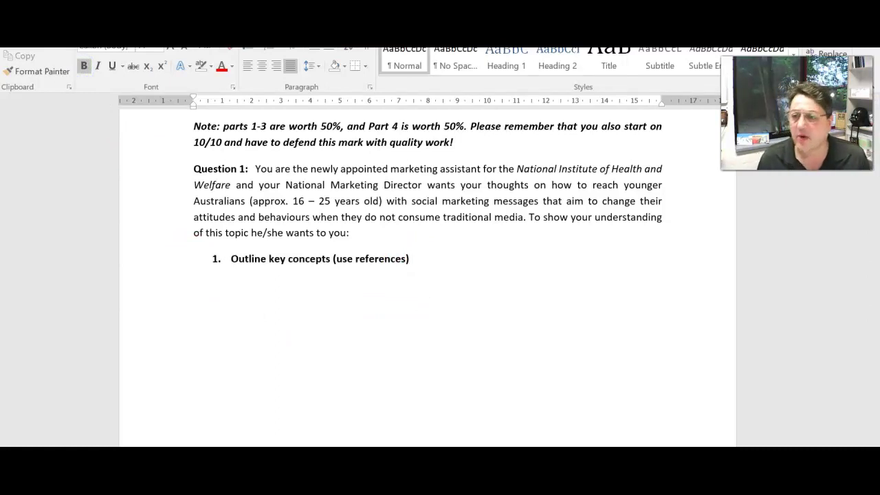
Type the definition 'Customer Satisfaction relates to the value that consumer receive', fixing typos.
type("Cu")
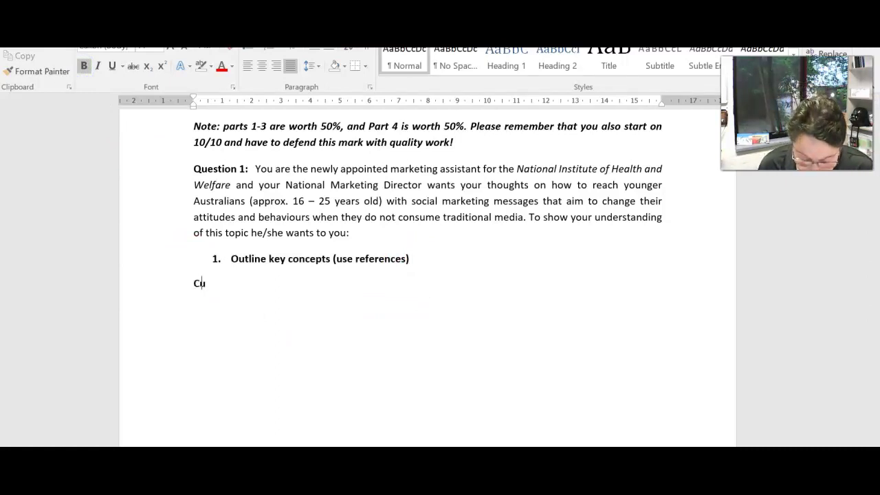
type("tomer Sat")
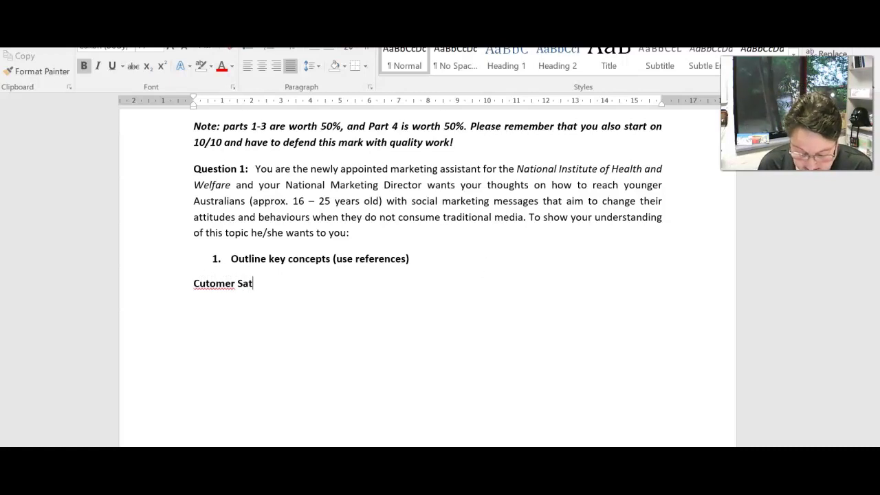
type("isfaction ")
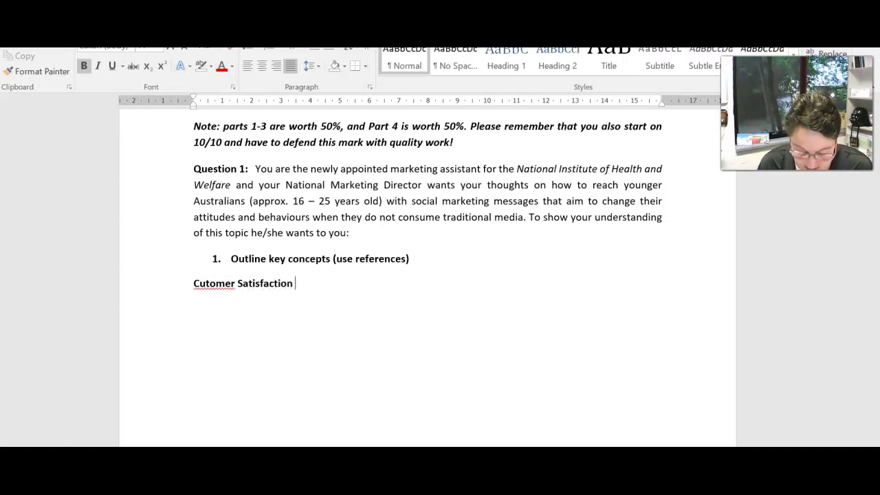
type("relatu")
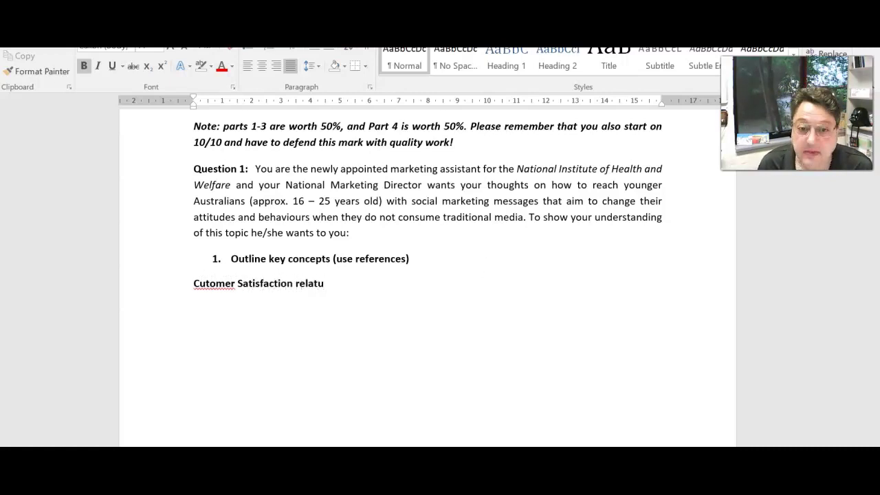
key("BackSpace")
type("es to the")
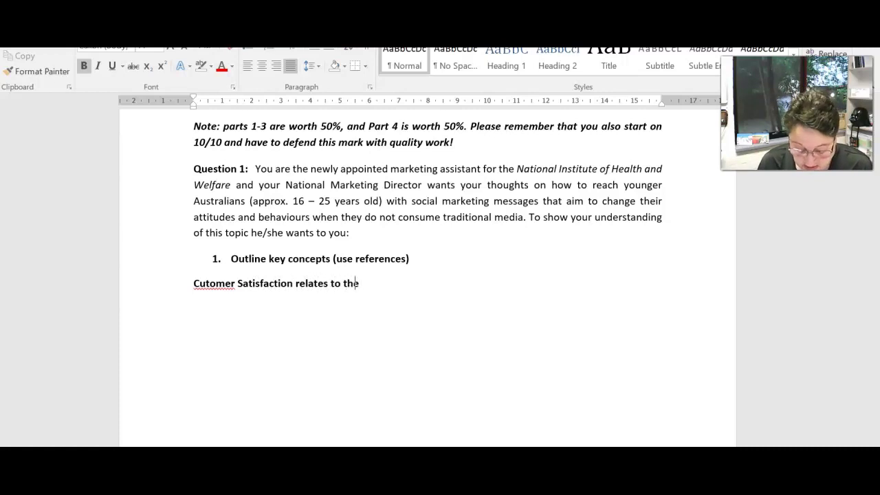
type(" value tha")
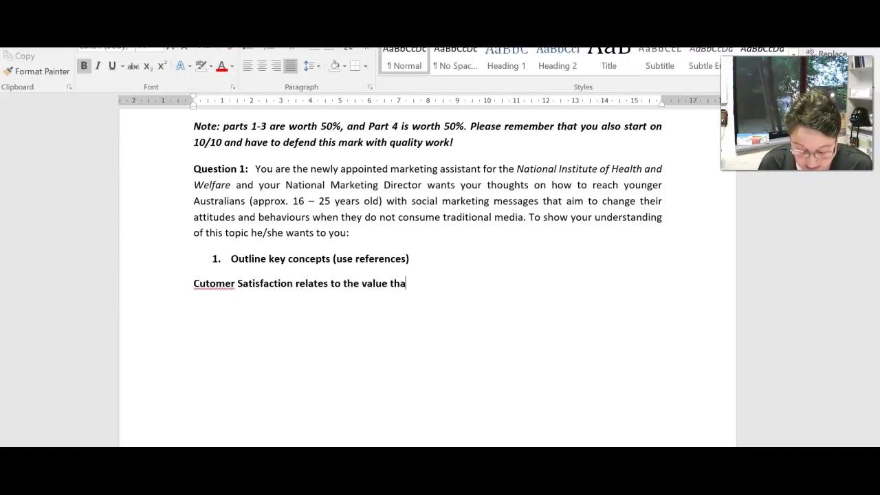
type("t consume")
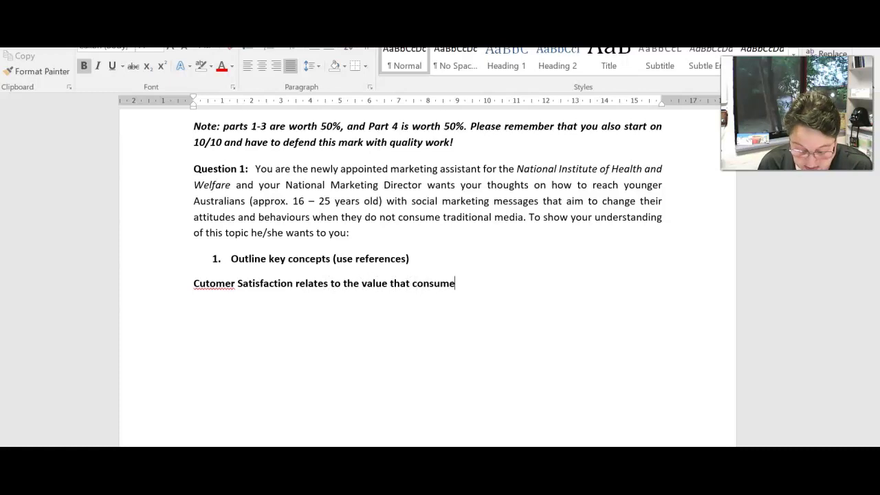
type("r receive")
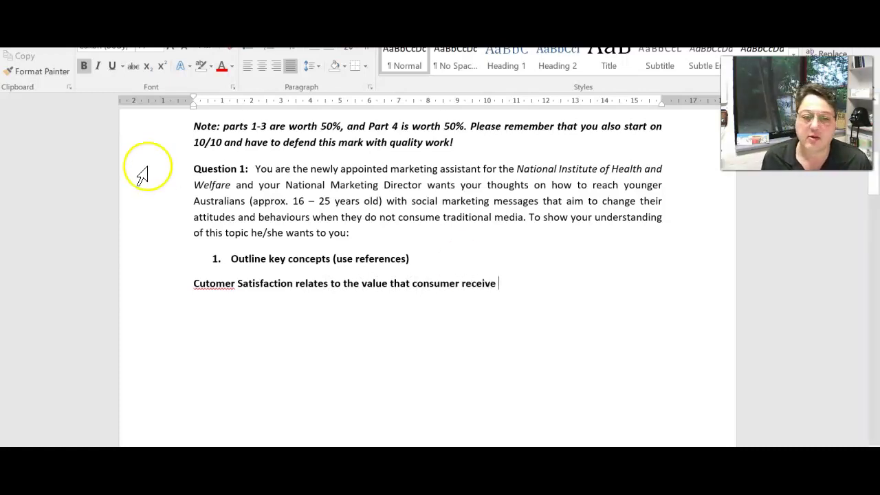
left_click(206, 284)
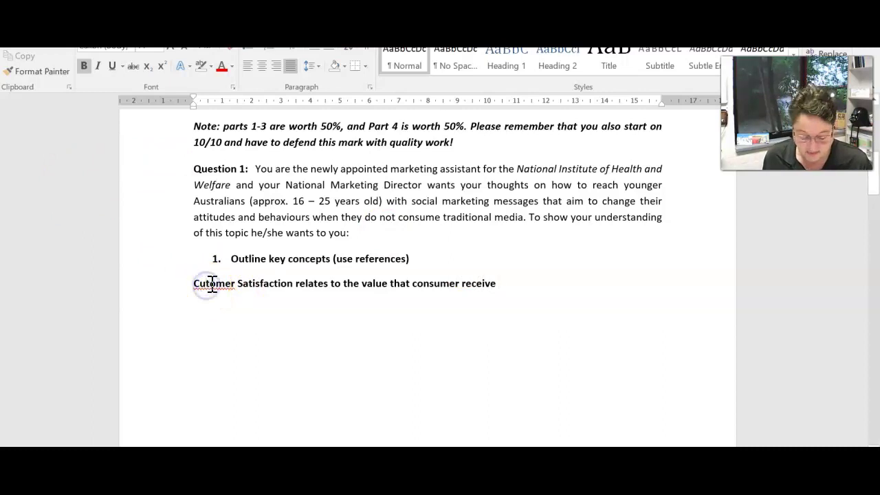
type("s")
left_click(550, 284)
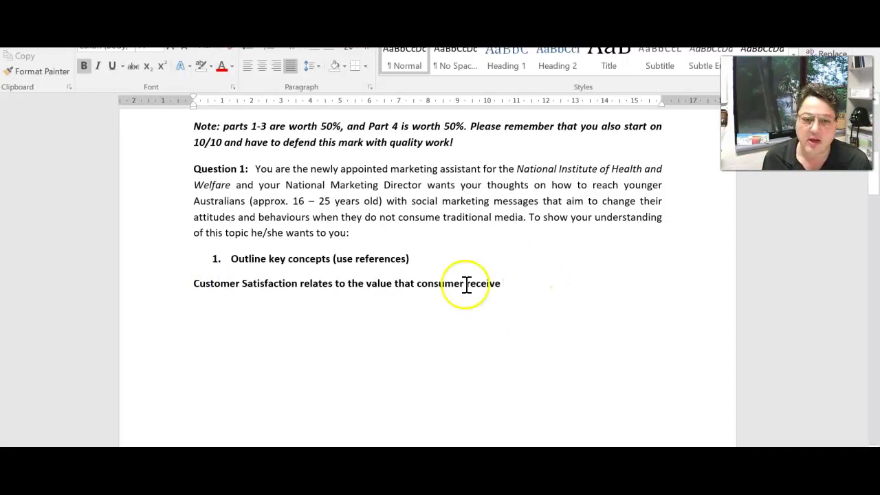
Wrap the definition in quotation marks and add reference label (1) after it.
left_click(192, 282)
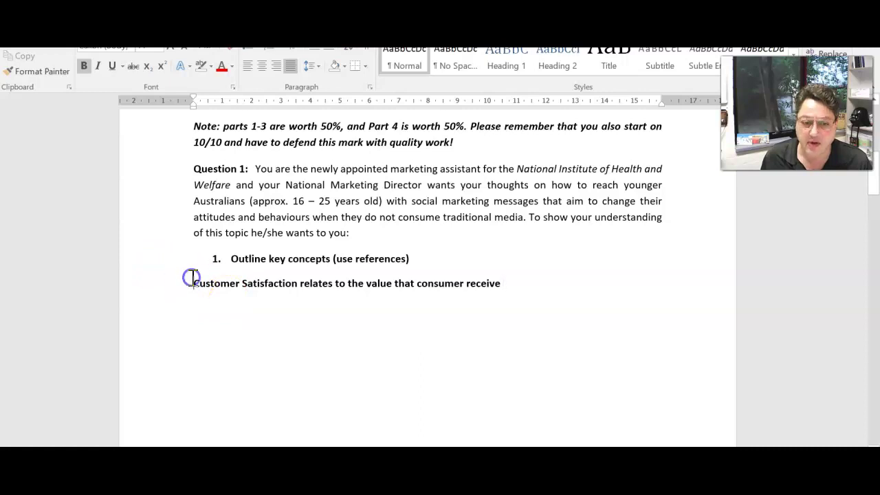
type("\"")
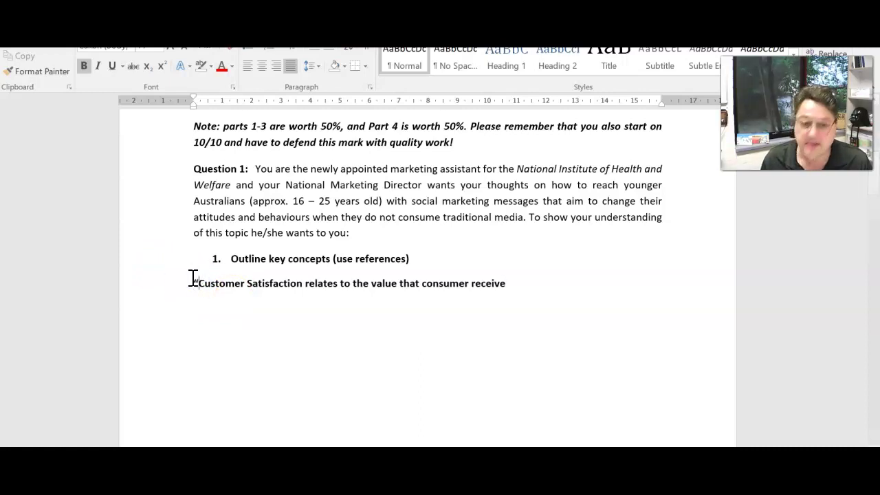
left_click(507, 282)
type("\"")
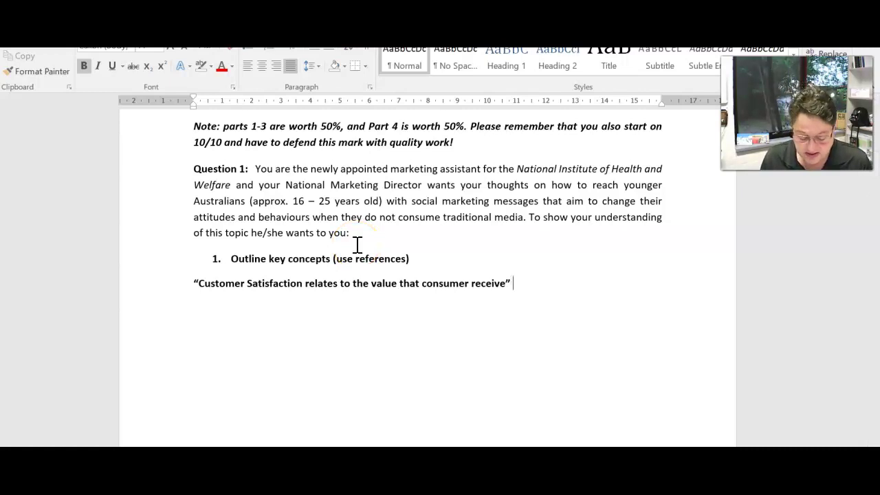
type(" El")
key("BackSpace")
key("BackSpace")
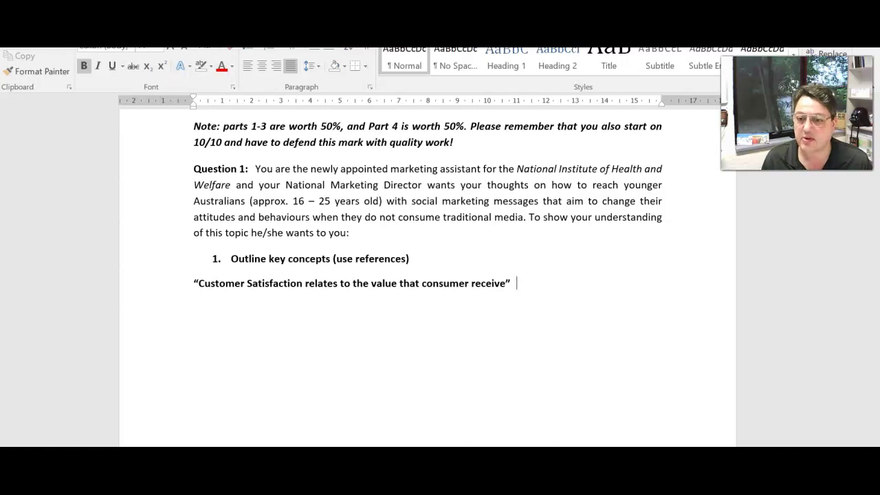
type("Elii")
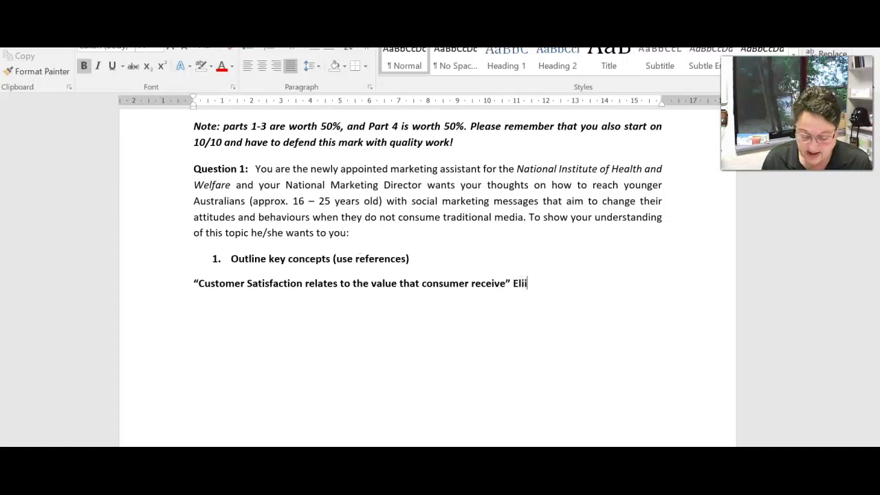
type("ot 3etc")
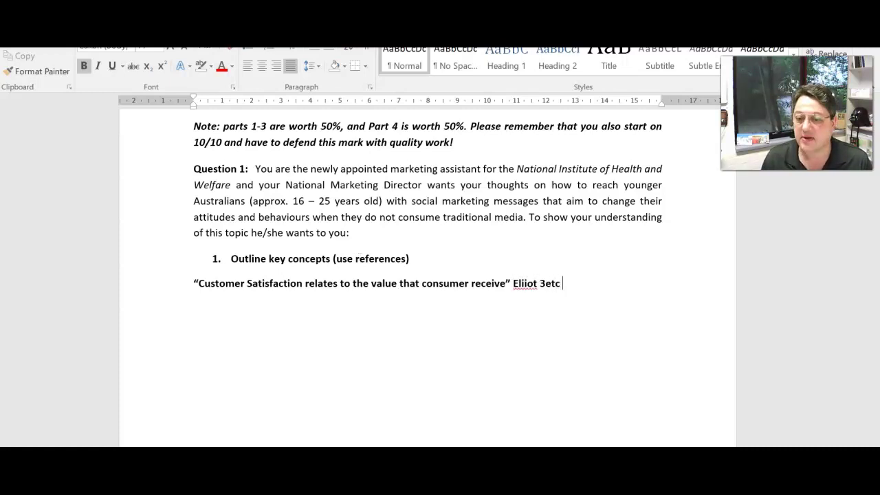
key("BackSpace")
key("BackSpace")
key("BackSpace")
key("BackSpace")
key("BackSpace")
key("BackSpace")
key("BackSpace")
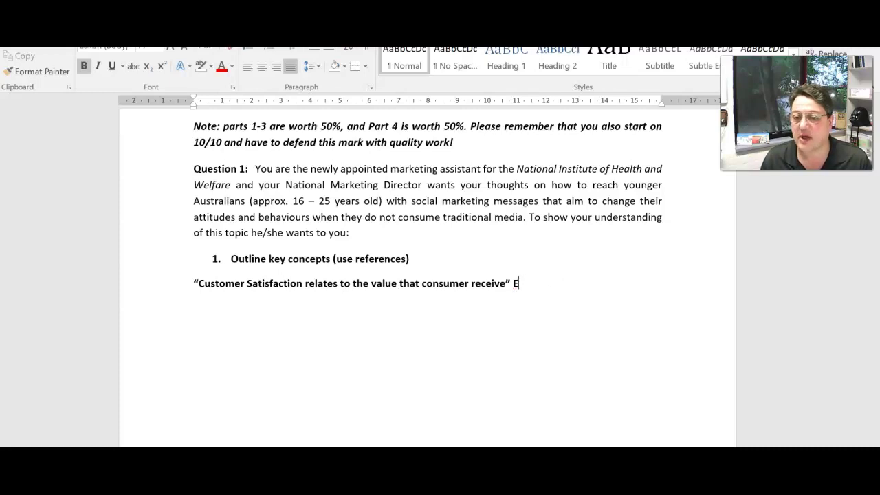
key("BackSpace")
type("(1)")
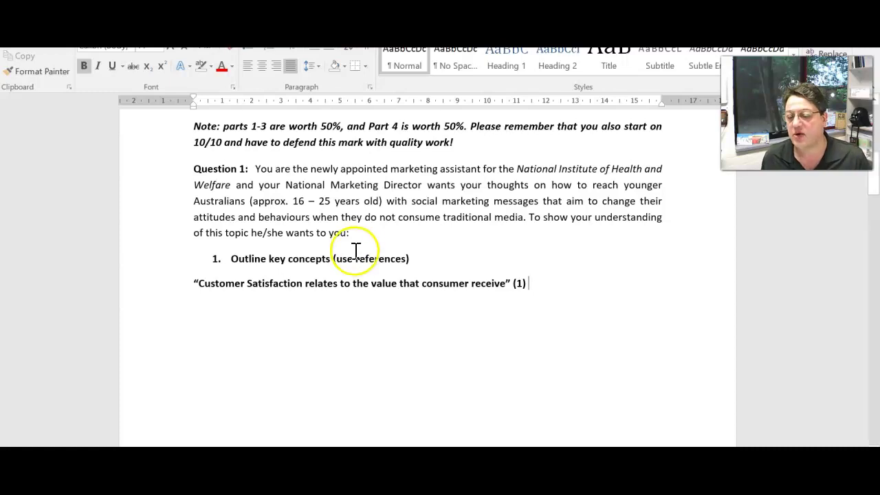
Make the question 2 task text bold.
scroll(420, 315, "down", 6)
scroll(253, 307, "up", 2)
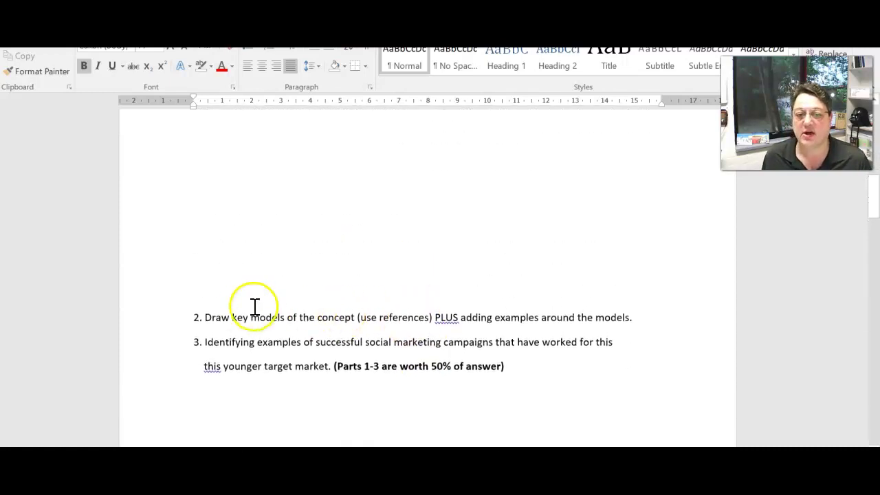
left_click(206, 264)
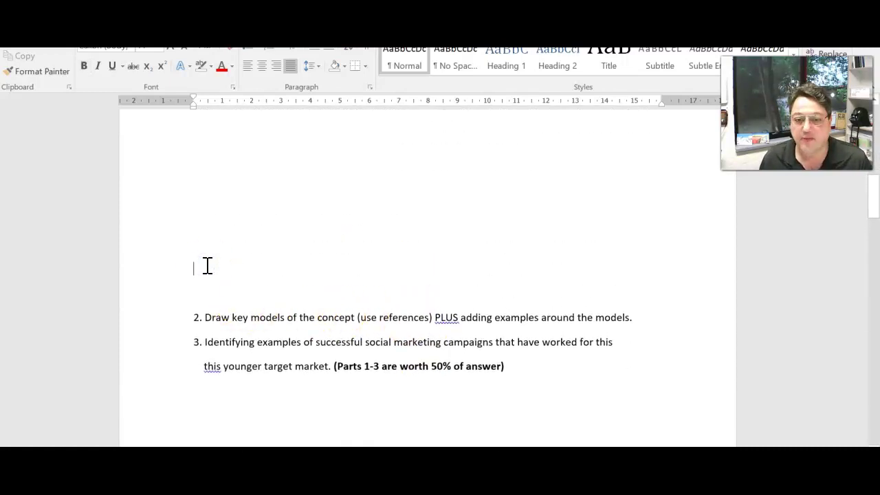
left_click_drag(631, 317, 163, 310)
left_click(84, 66)
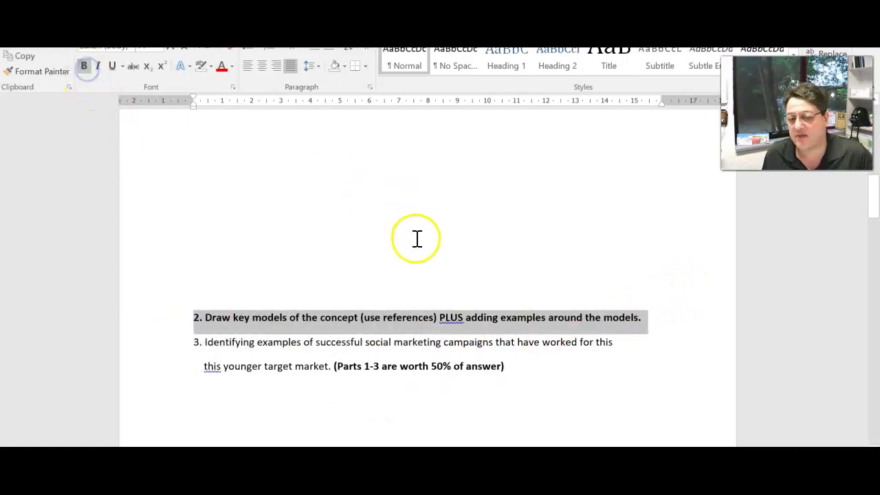
Type the heading 'SECTION REFERENCES:' on a new line below the quote.
scroll(387, 266, "up", 4)
scroll(326, 304, "down", 3)
left_click(213, 267)
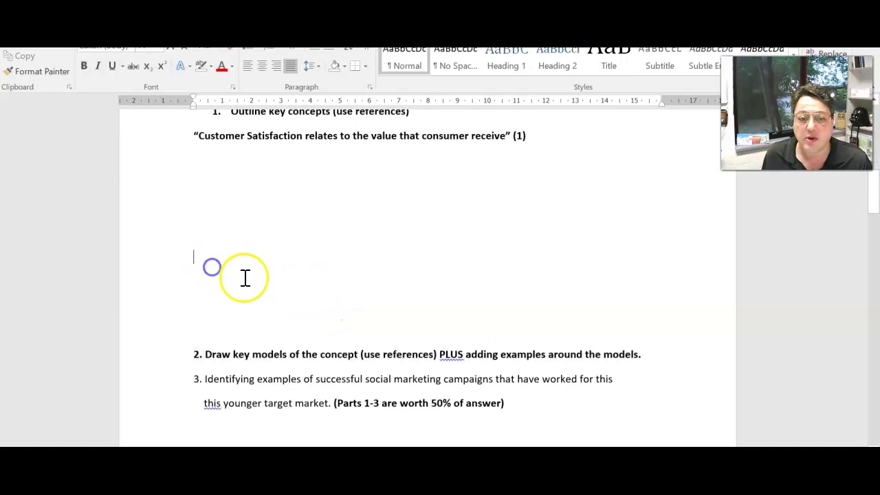
type("\\")
key("Return")
key("BackSpace")
key("BackSpace")
key("BackSpace")
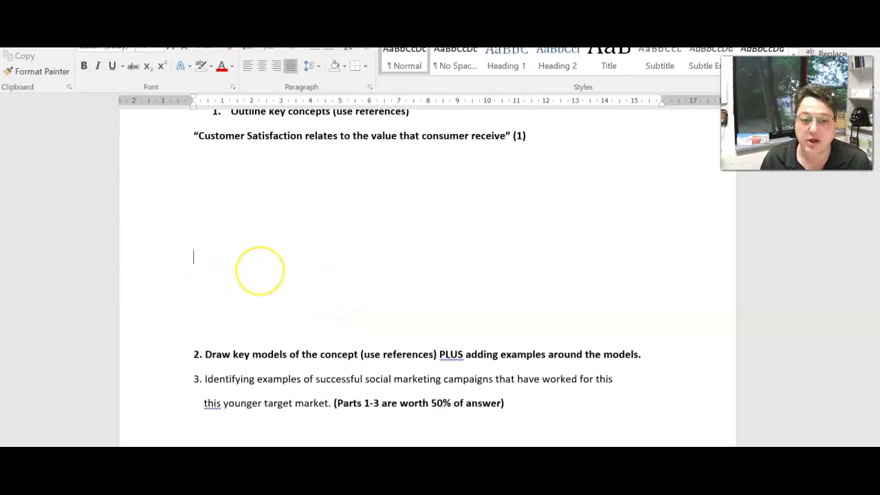
key("Return")
type("SECT")
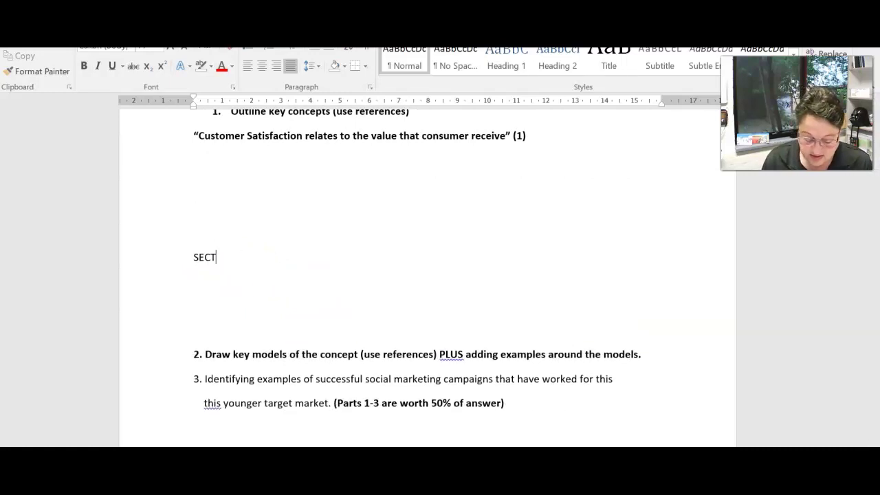
type("ION REFERENCES")
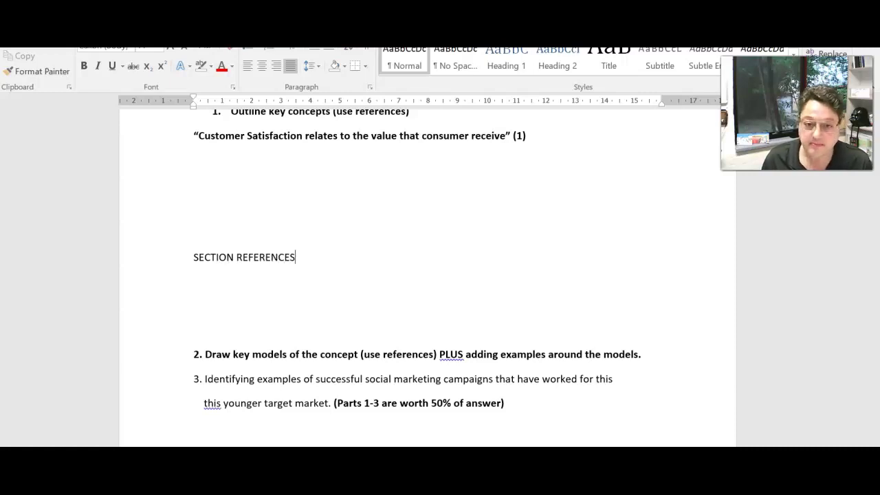
type(":")
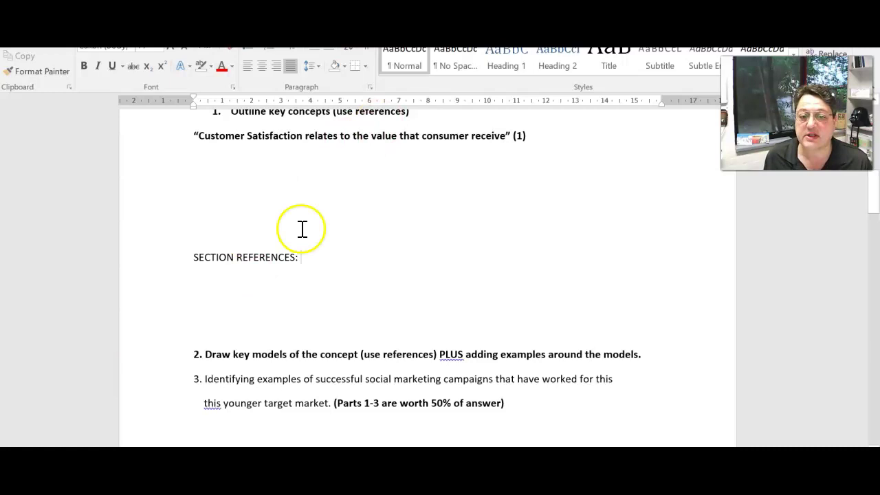
Bold the heading and add the entry '(1) Put the correct reference here' beneath it.
left_click_drag(305, 257, 163, 260)
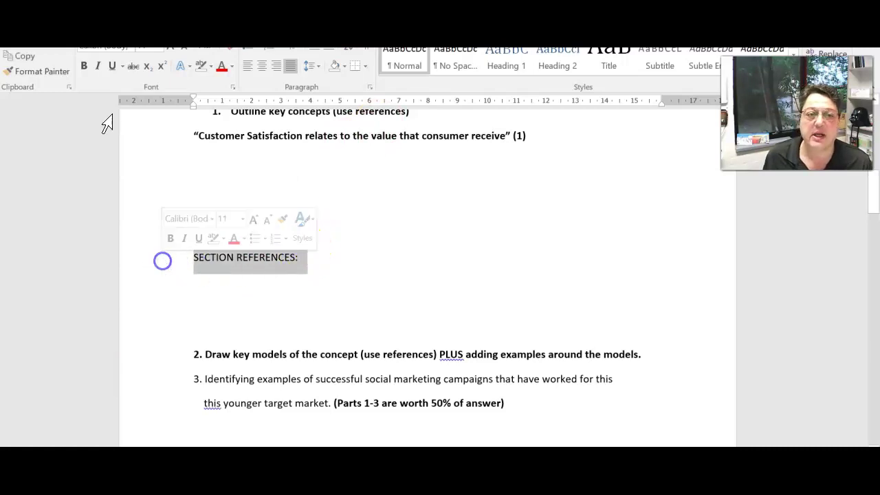
left_click(84, 67)
left_click(206, 280)
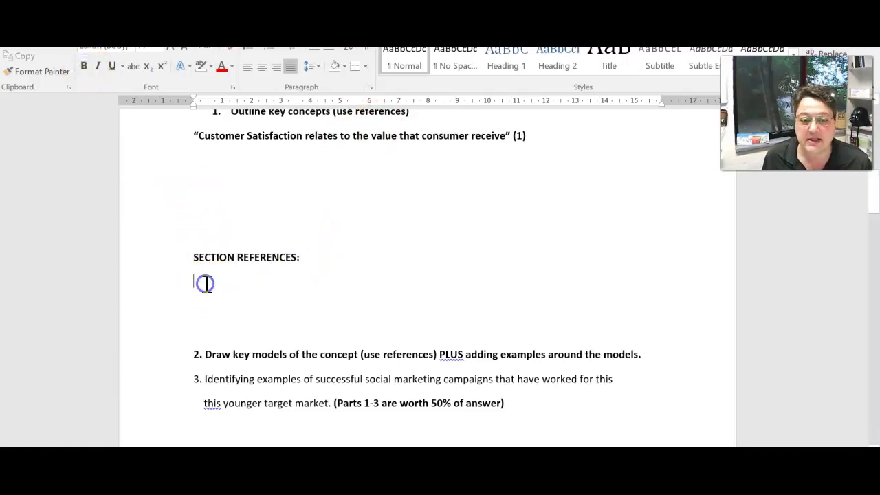
type("(1) ")
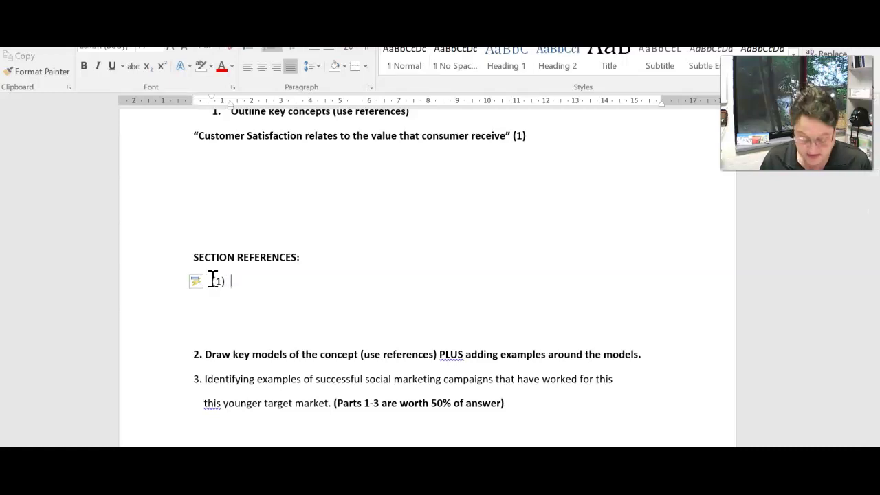
type("Put the")
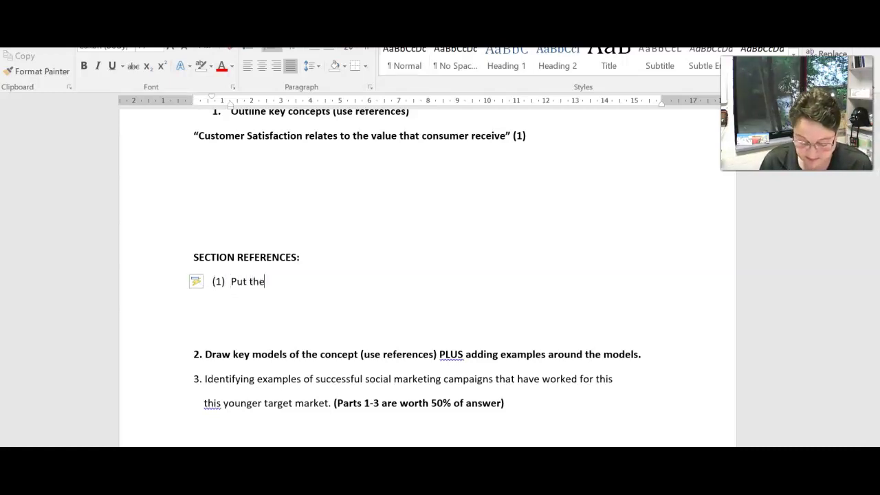
type(" correct re")
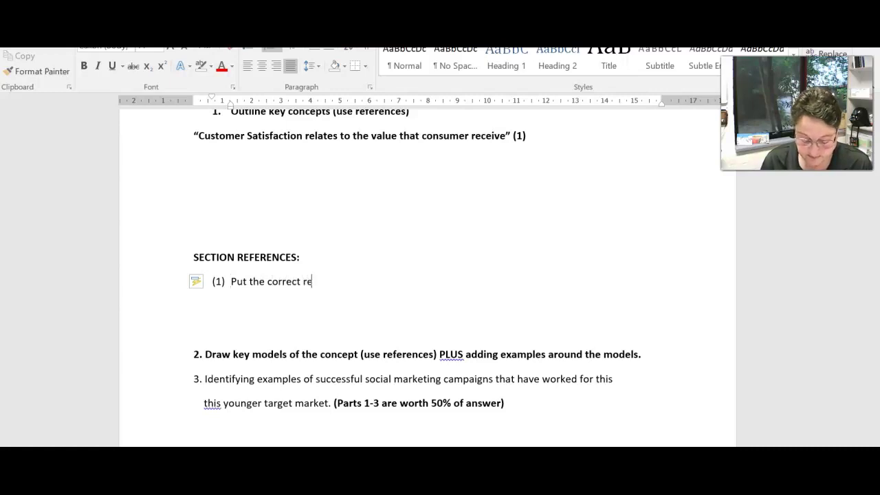
type("ference here")
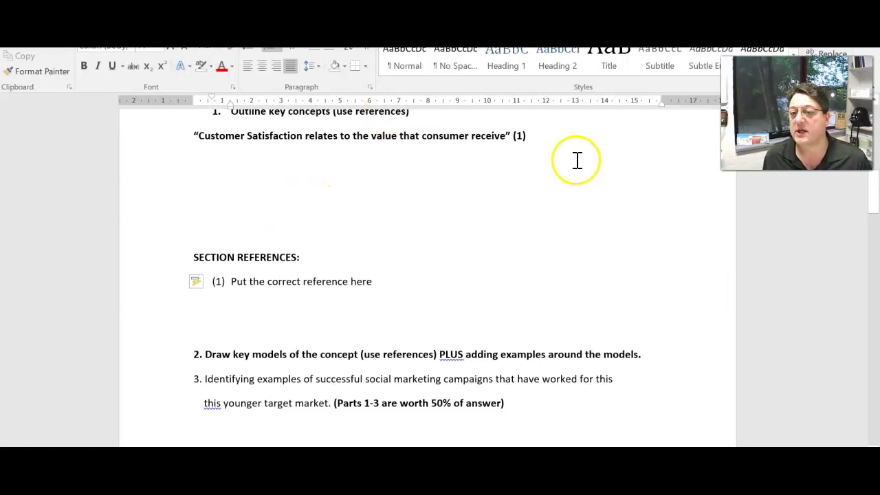
Add the quoted line "Customer satisfaction is" with label (2) under the first quote.
left_click(514, 156)
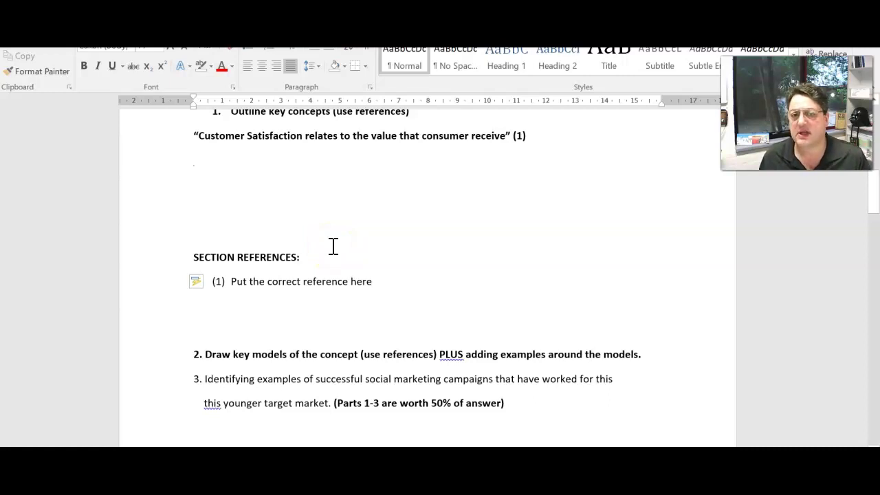
type("Customer sat")
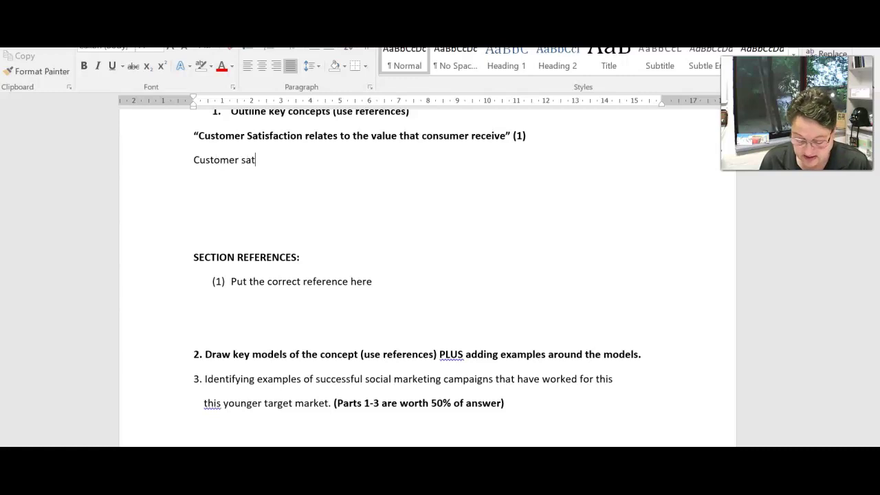
type("isfaction is")
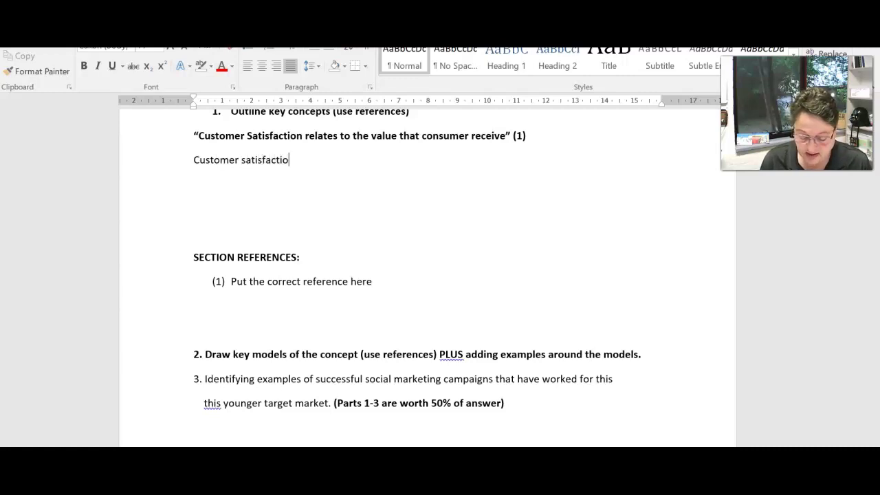
left_click(305, 135)
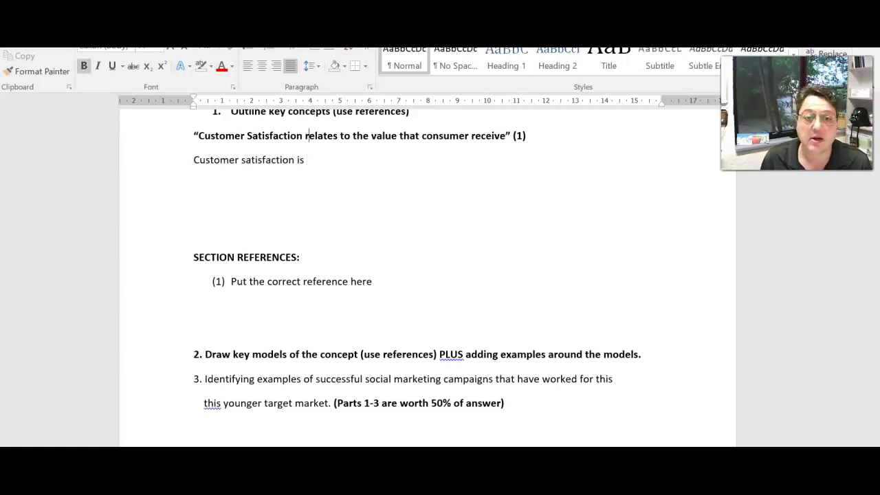
left_click(305, 160)
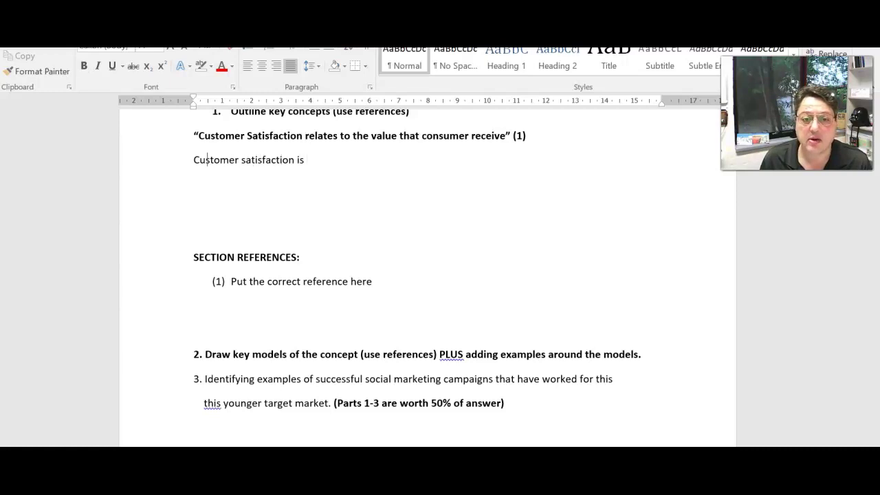
type("\"")
key("Right")
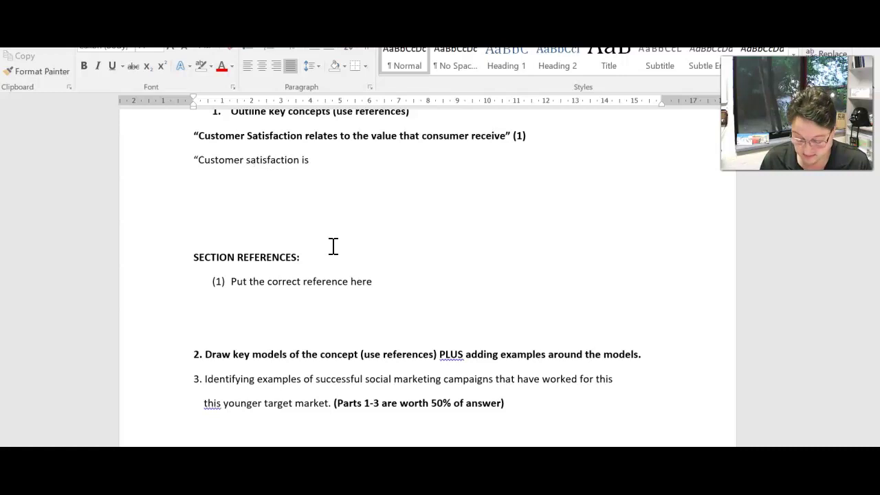
type("\" ")
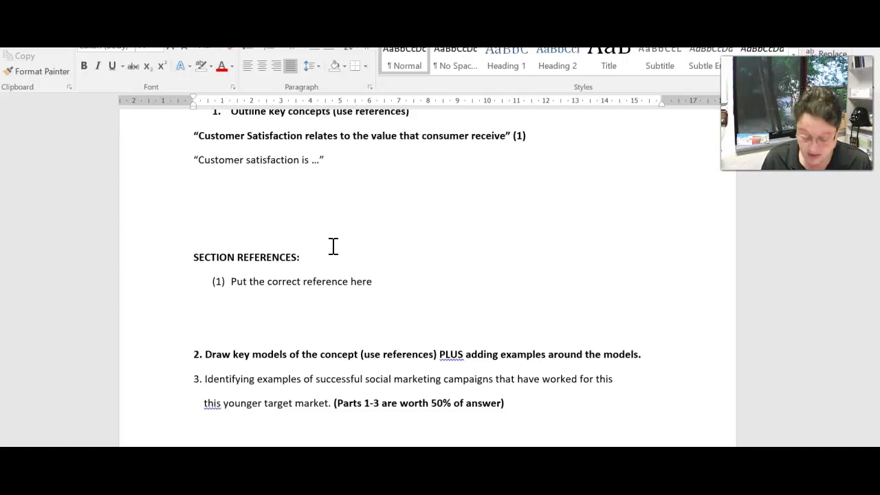
type("(2)")
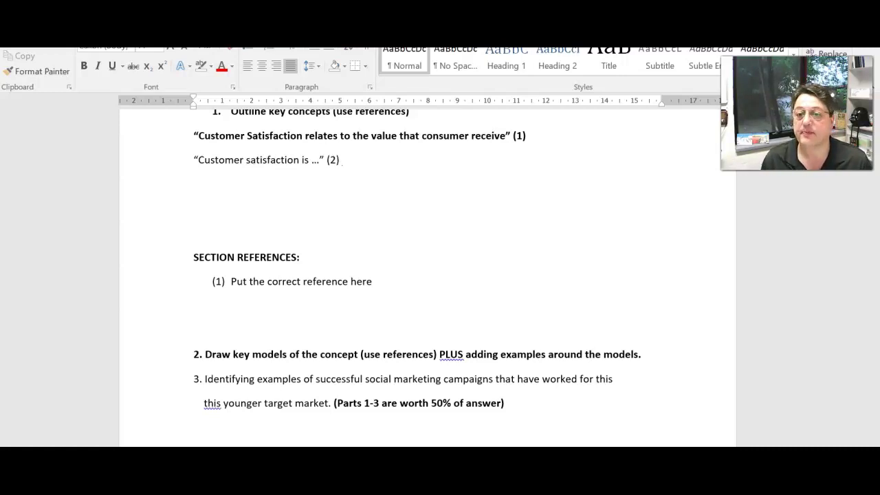
Add reference item 'Put the correct reference here' below item (1) in the references list.
left_click(375, 282)
key("Return")
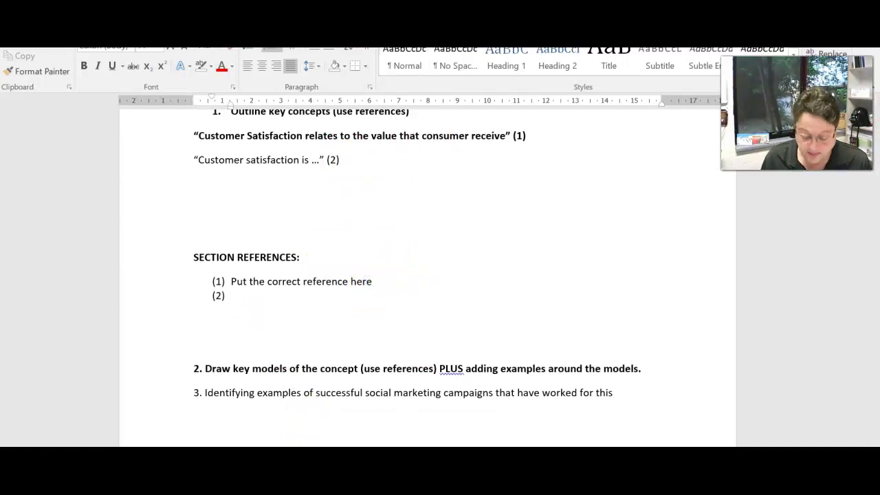
type("P")
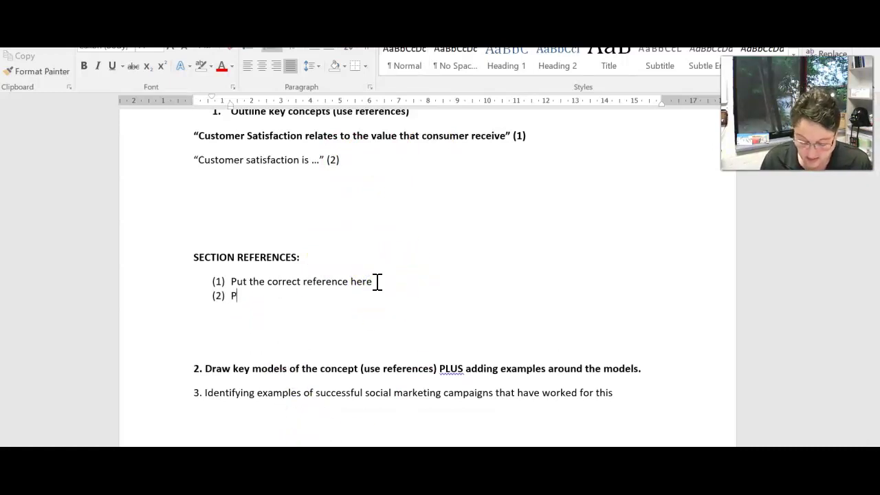
type("ut the c")
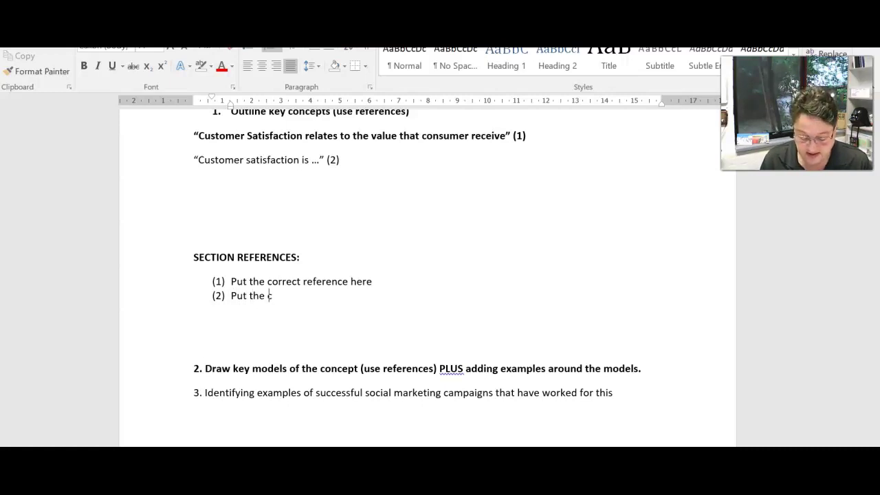
type("orrect refer")
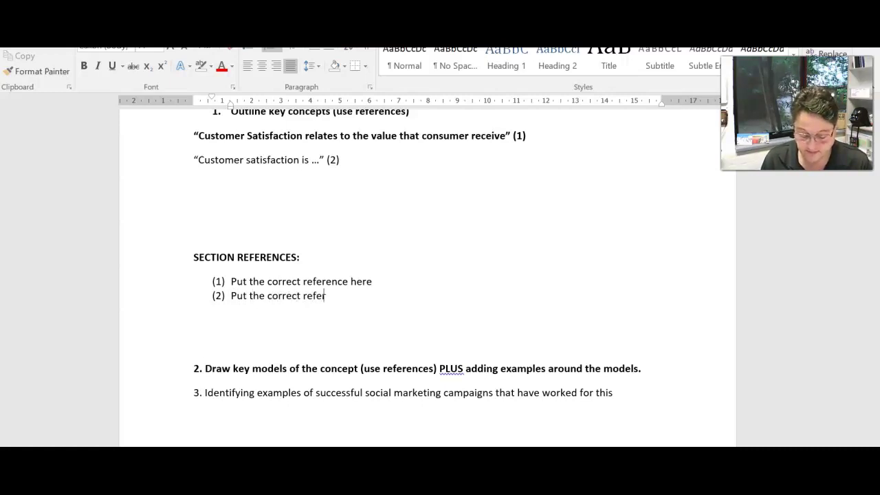
type("ence here")
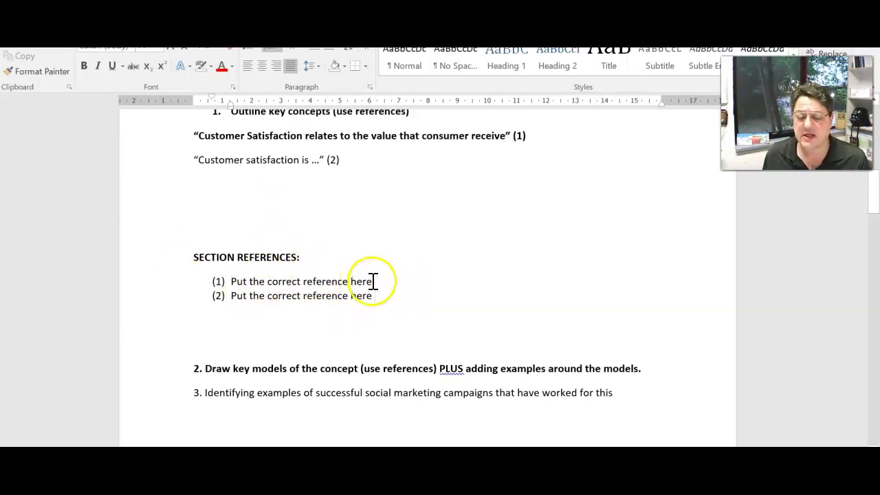
Add the heading 'FINAL REFERENCE SECTION:' below question 4.
scroll(386, 283, "down", 10)
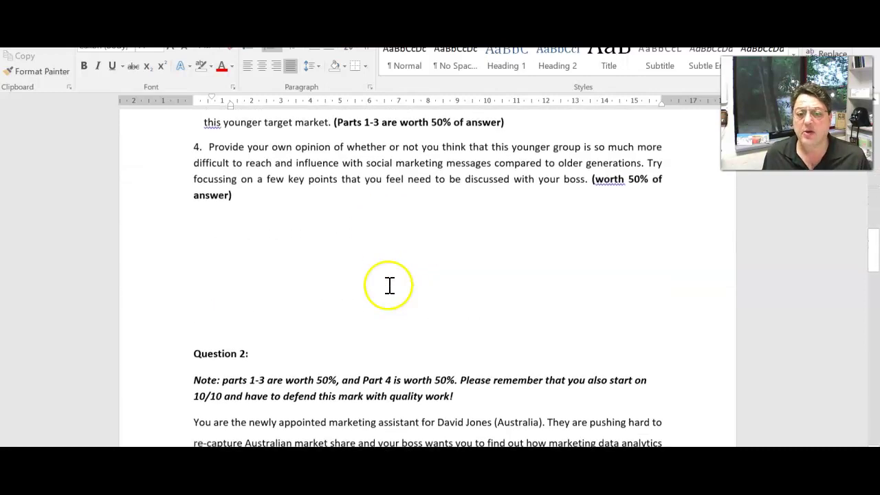
scroll(389, 285, "down", 10)
scroll(393, 285, "up", 3)
scroll(392, 285, "down", 3)
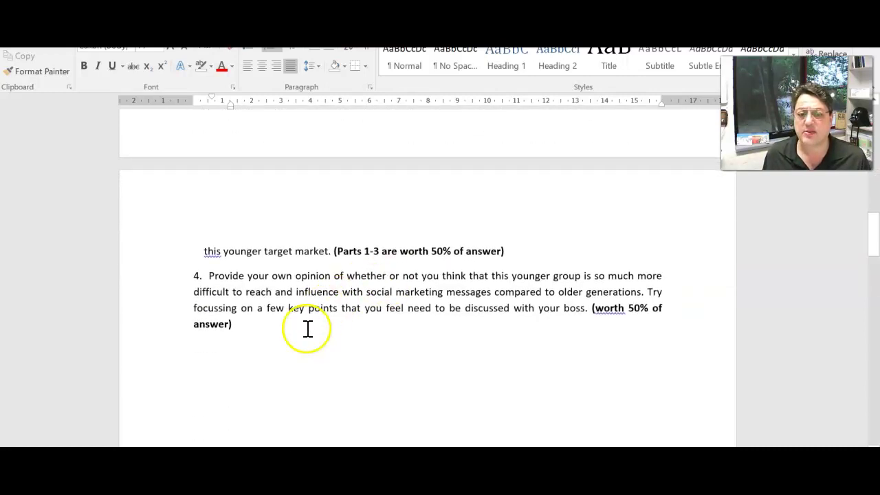
left_click(243, 380)
key("Return")
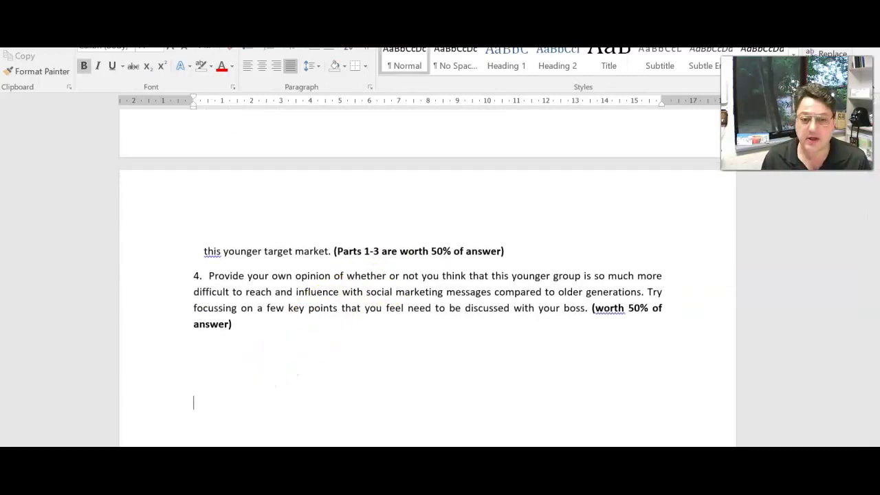
key("BackSpace")
type("Sectio")
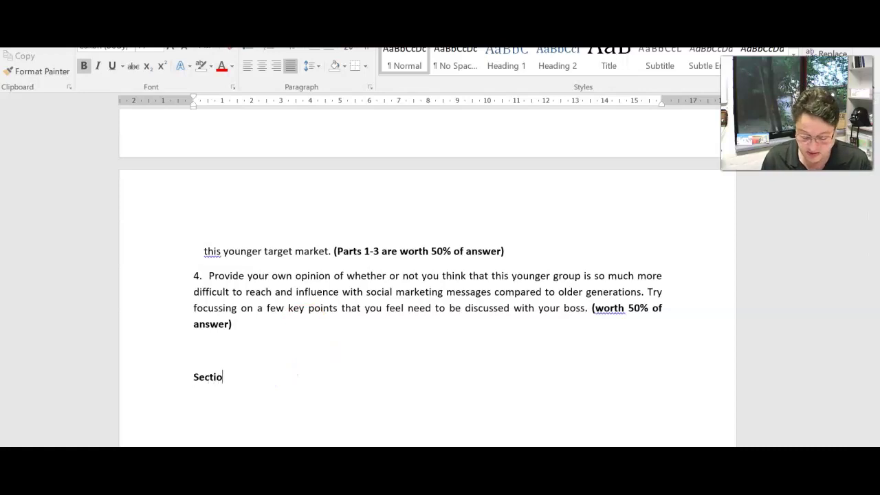
type("n references")
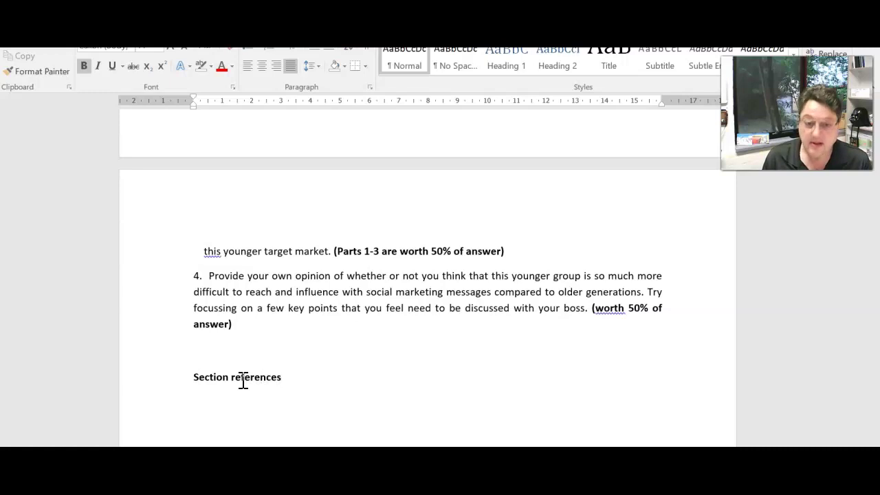
key("Return")
key("Return")
key("Return")
key("Return")
key("Return")
key("Return")
key("Return")
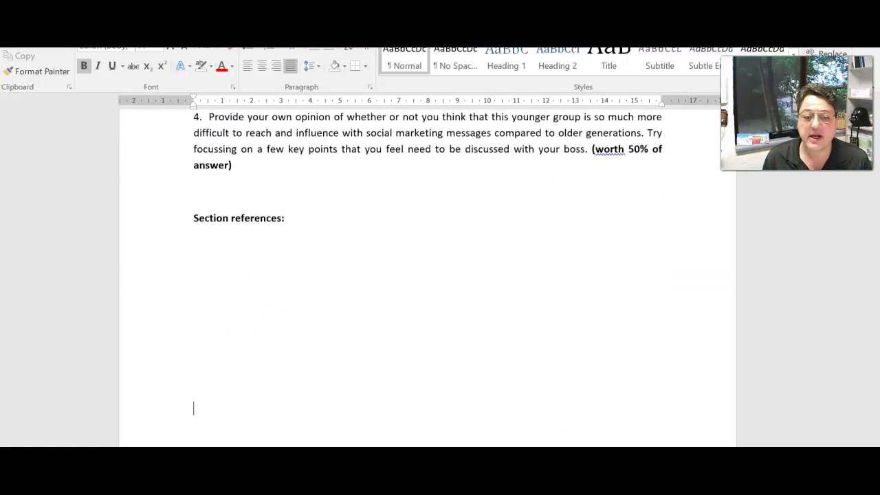
key("BackSpace")
key("BackSpace")
type("FIN")
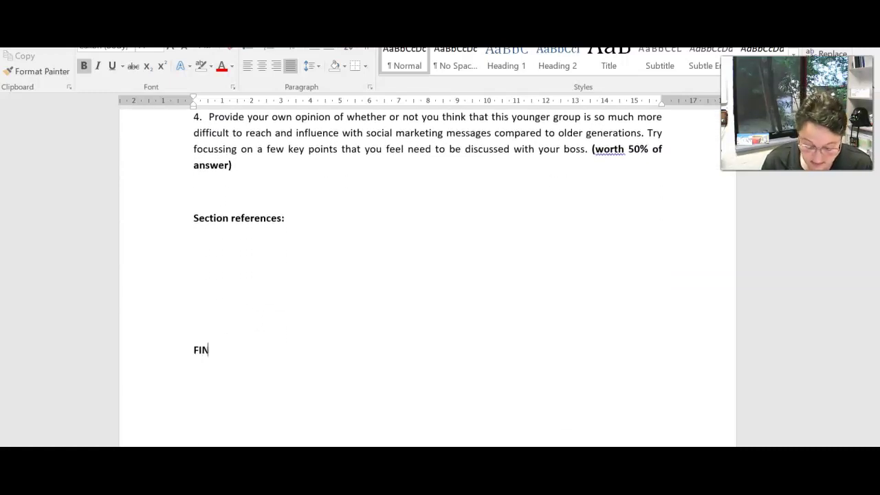
type("AL REFERE")
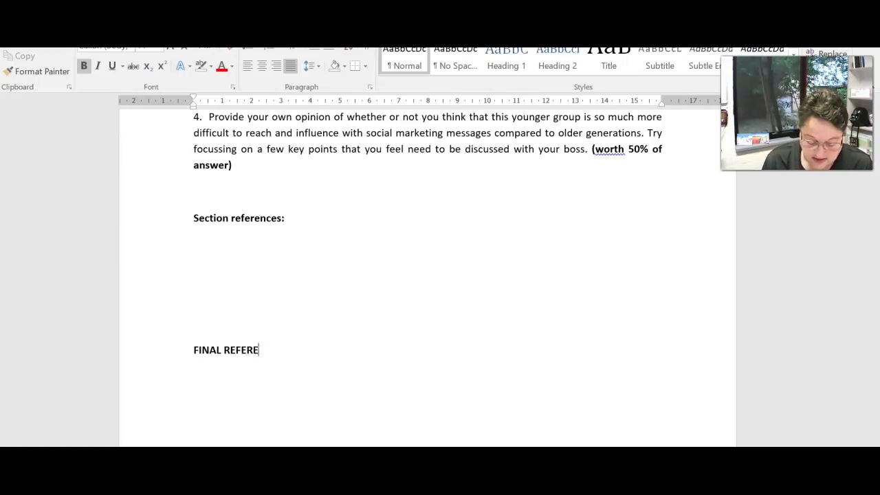
type("NCE SECTI")
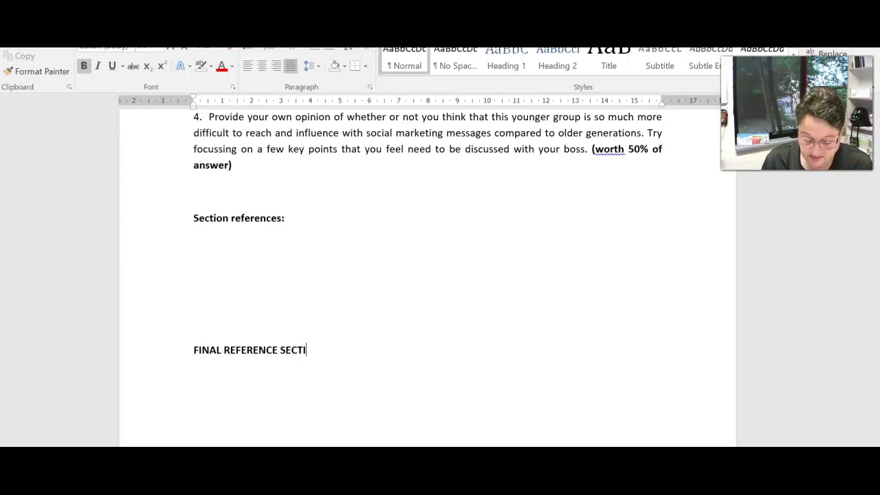
type("ON:")
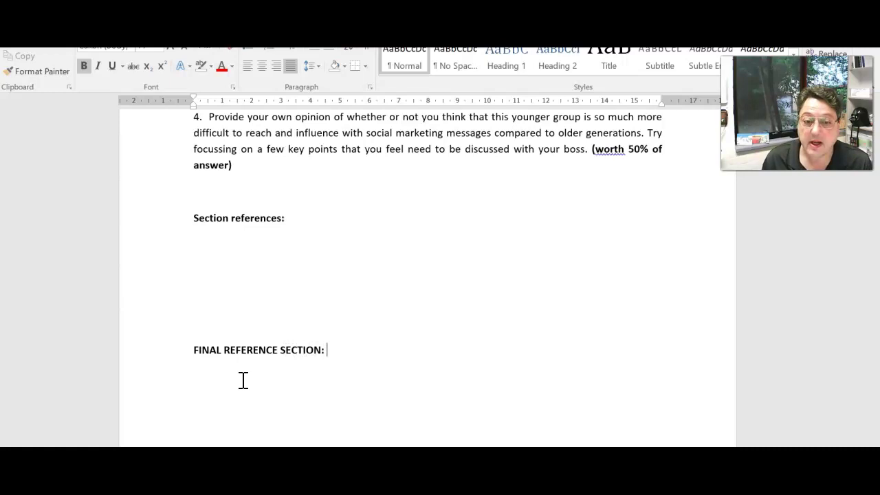
Beneath it, write 'Place all references here, as they appear' plus a note ignoring alphabetical order.
key("Return")
type("Pl")
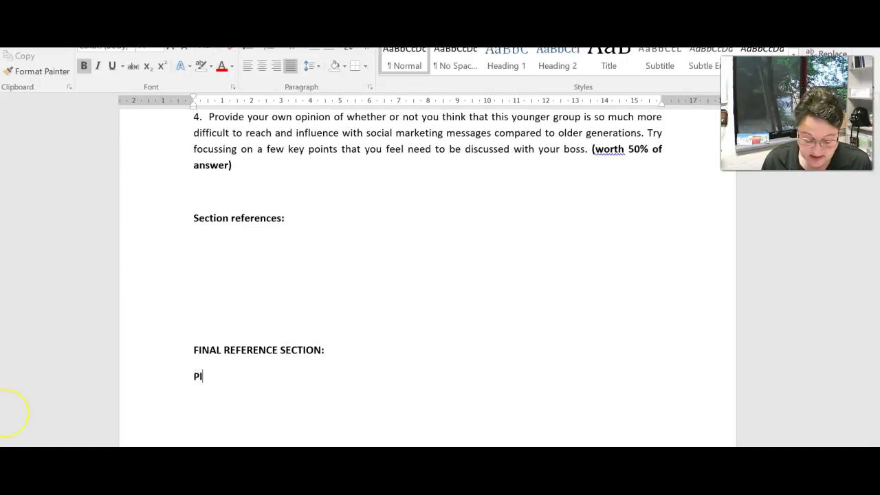
type("ace all re")
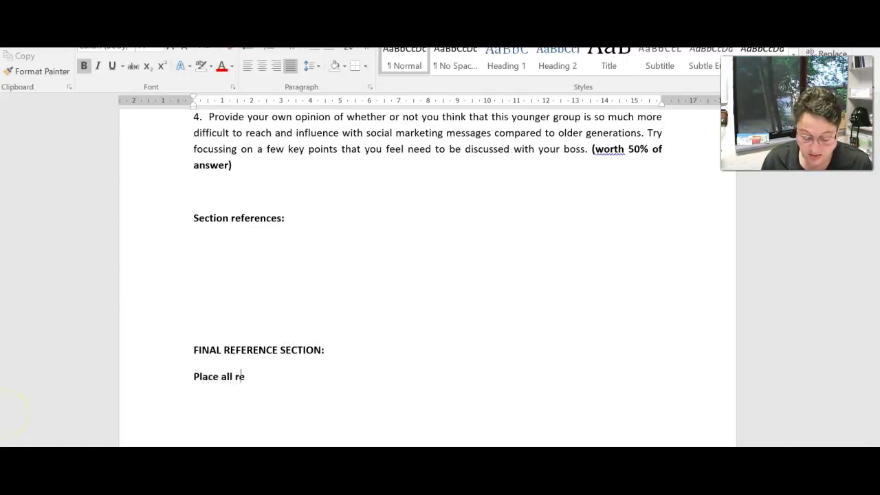
type("ferences")
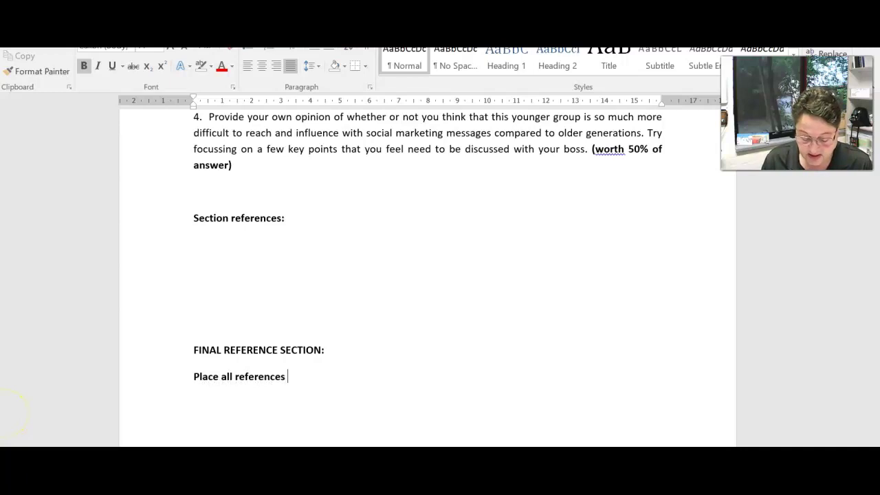
type(" her")
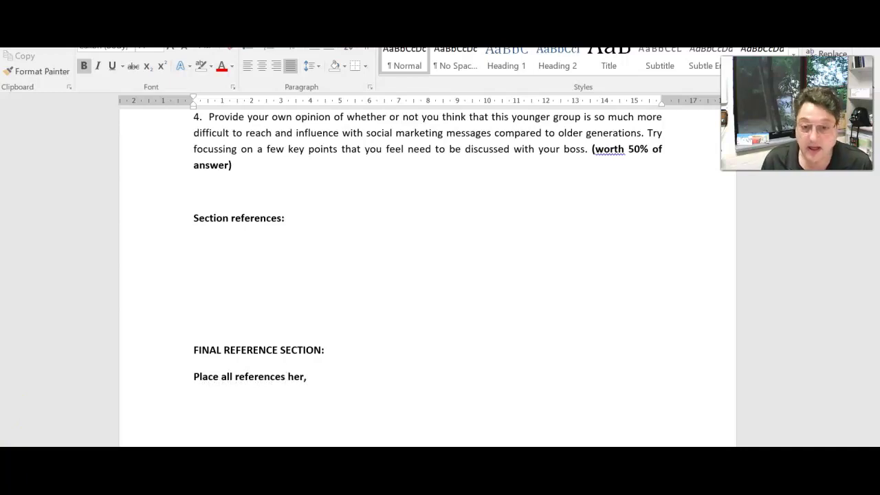
type("e, as they ")
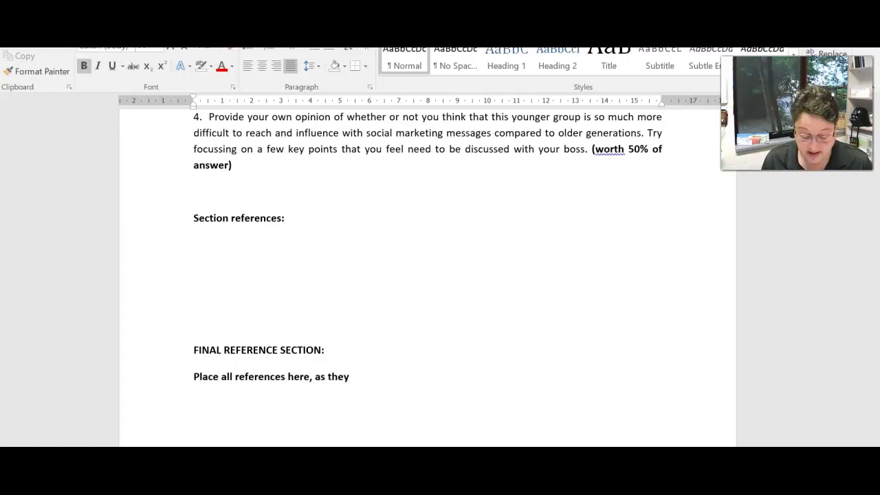
type("appear.")
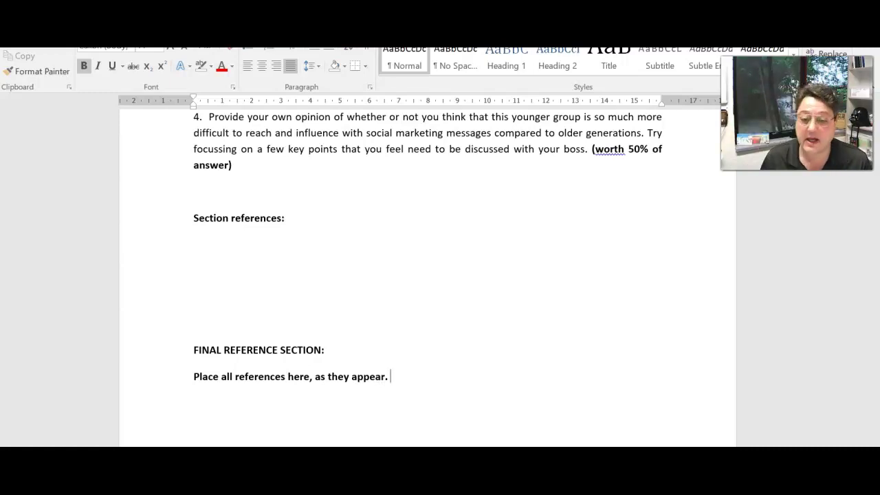
type("Cut")
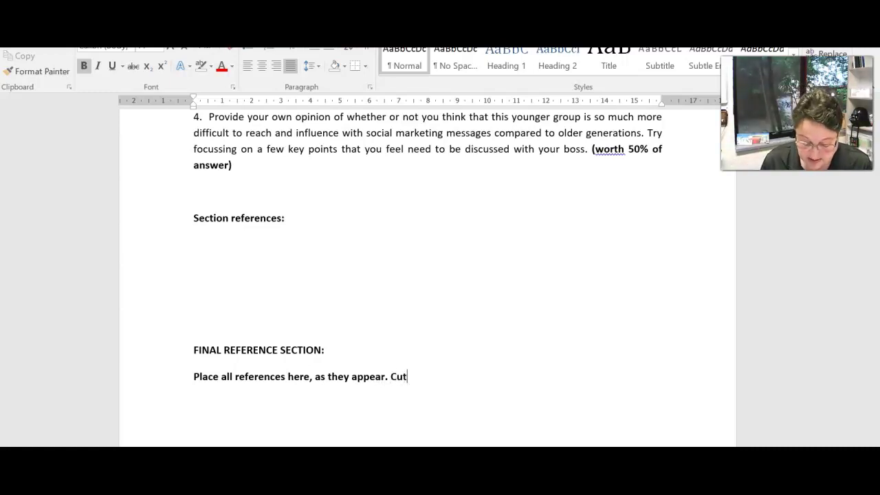
type(" paste the ")
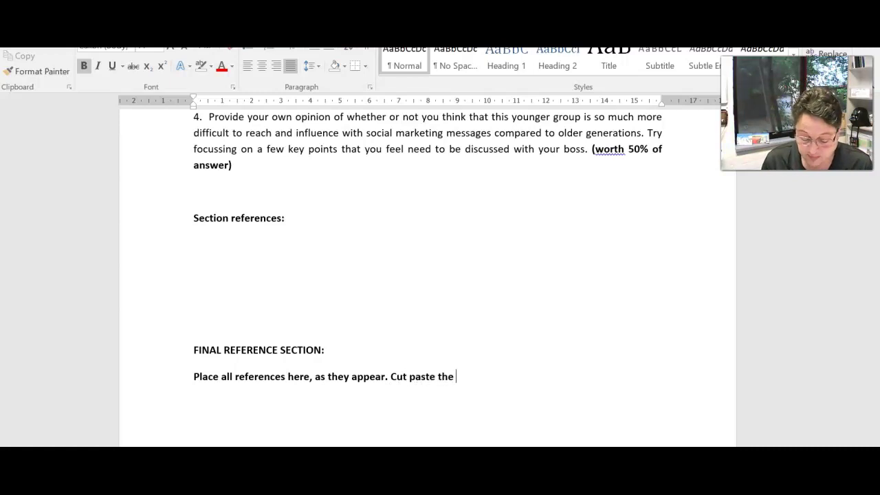
type("previous ")
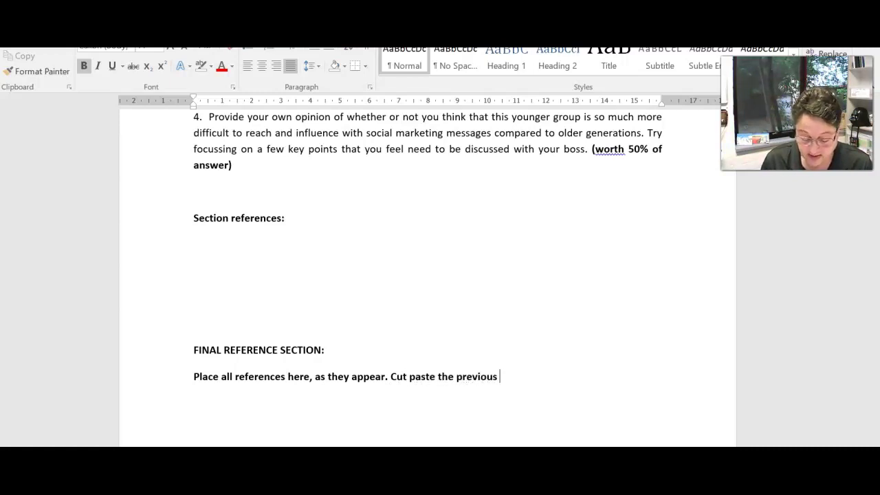
type("references in here")
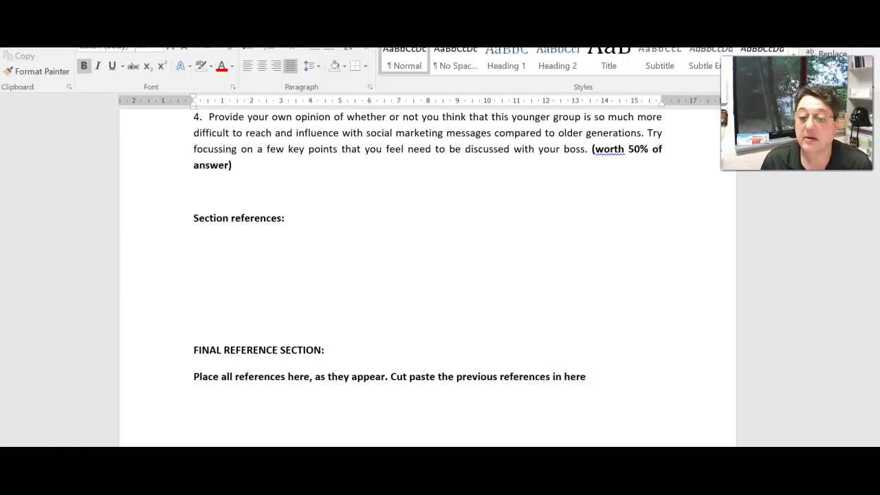
type(" ..do")
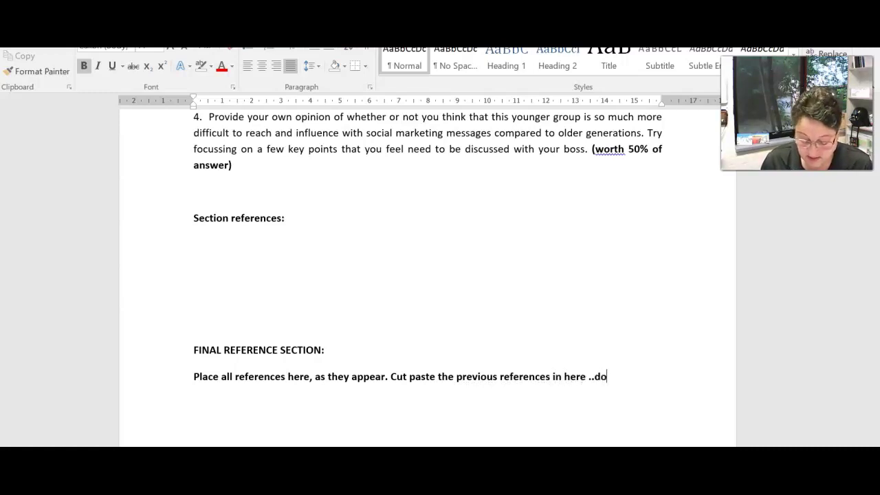
type("nt worry ab")
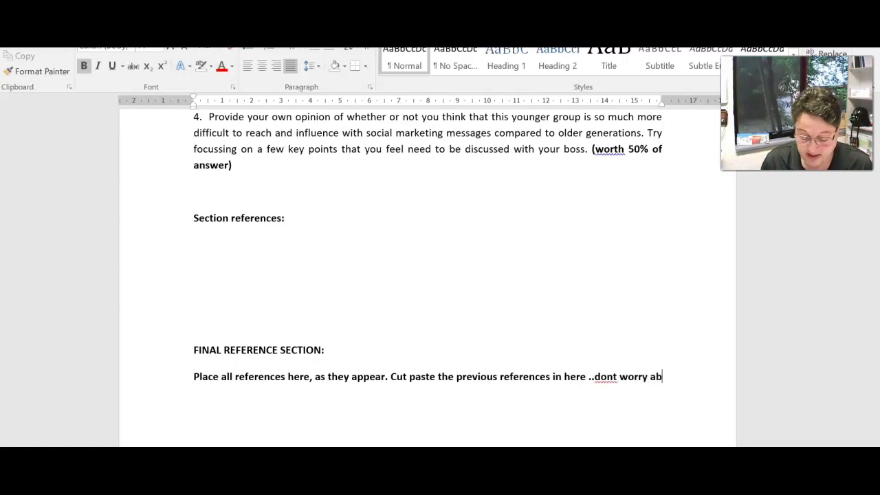
type("out alpha")
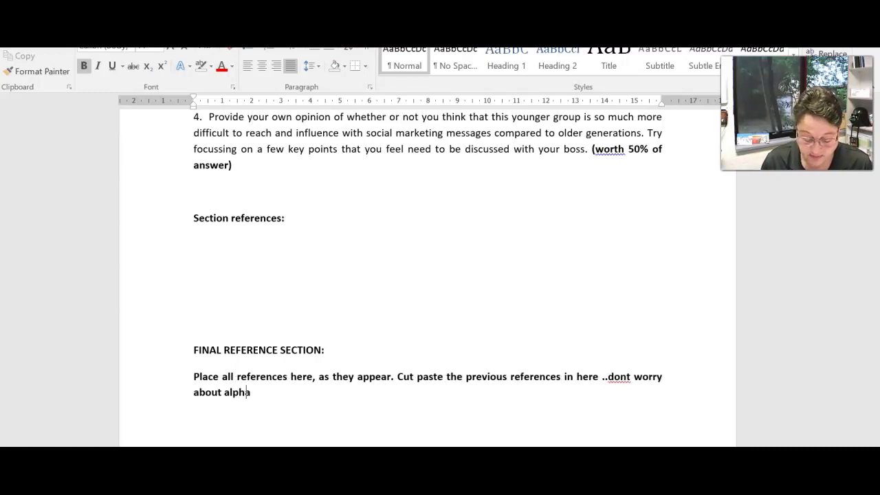
type("betica")
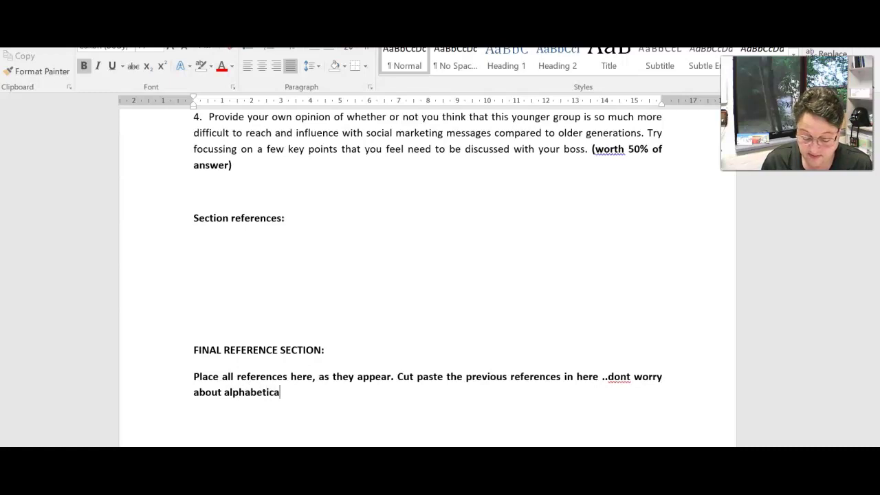
type("l order")
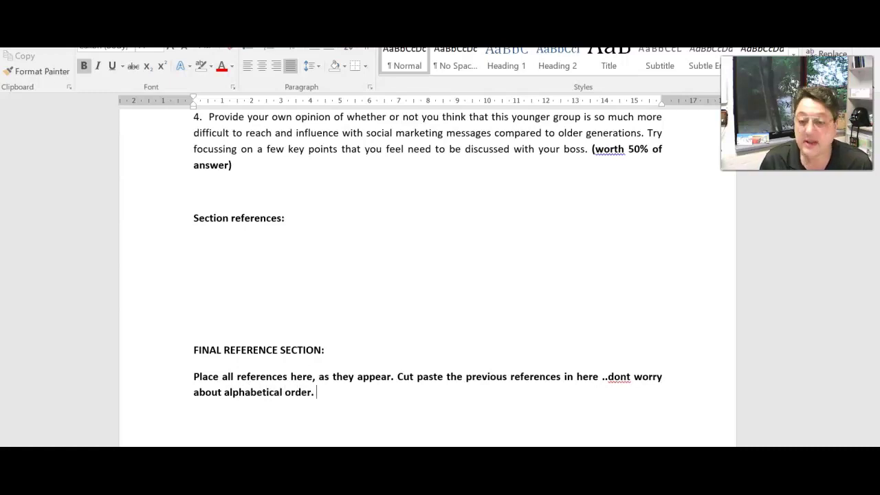
type(".")
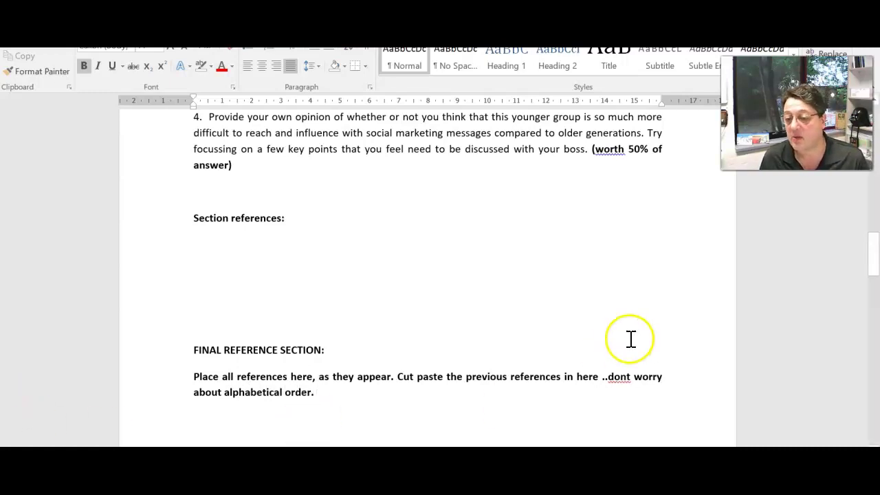
Insert a page break so question 2 starts on a new page.
left_click(609, 377)
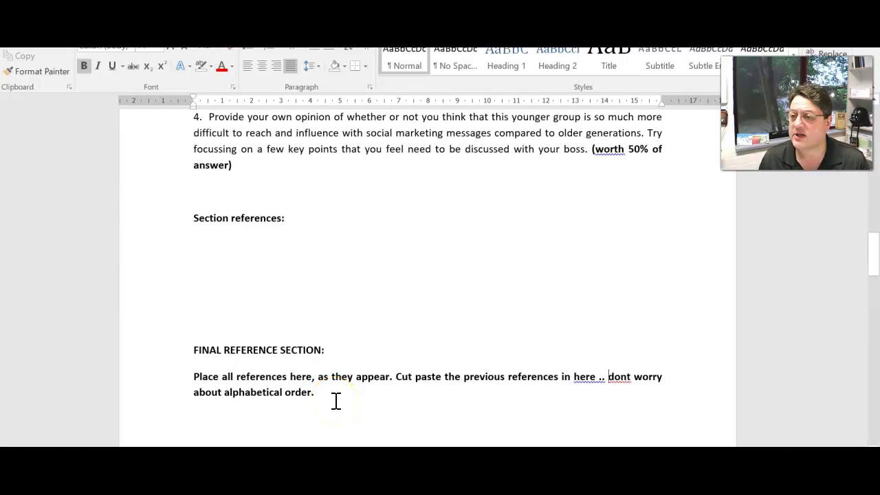
scroll(261, 347, "up", 15)
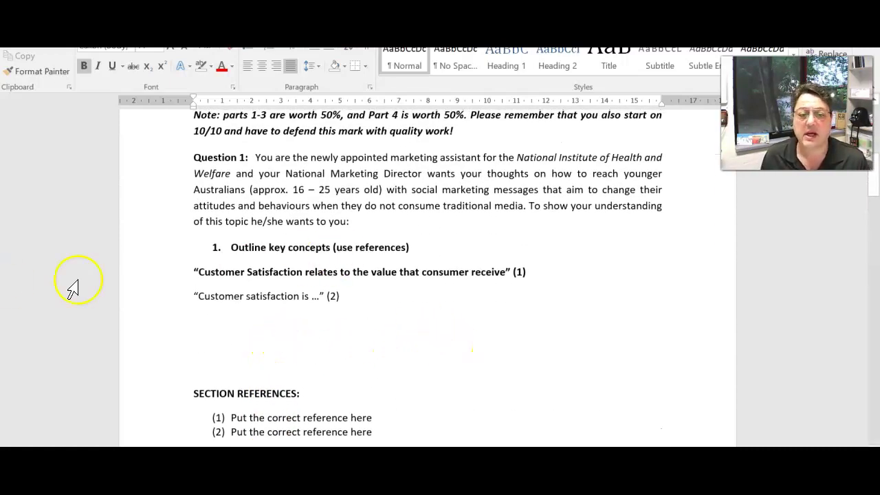
scroll(212, 357, "down", 4)
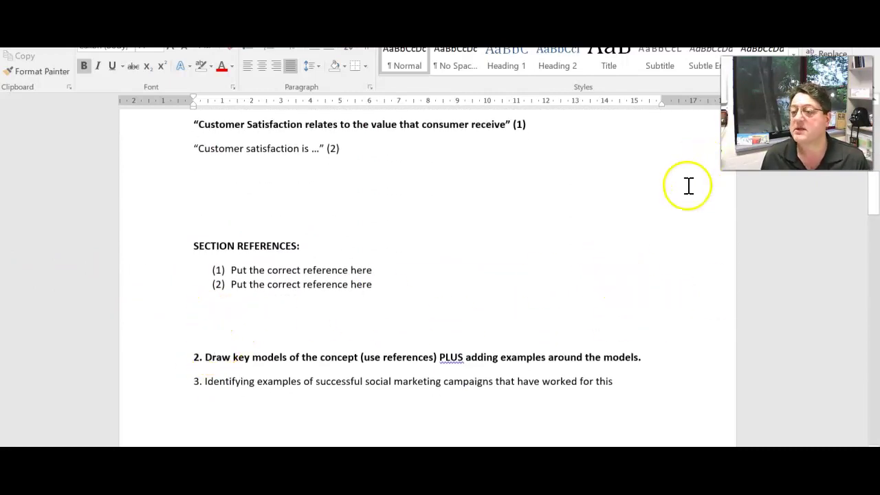
scroll(471, 255, "down", 2)
scroll(472, 255, "down", 2)
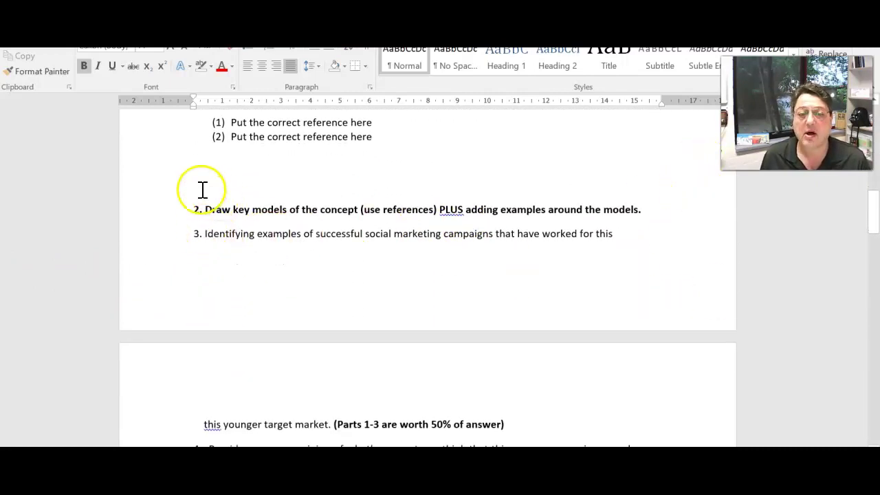
left_click(190, 195)
key("ctrl+Return")
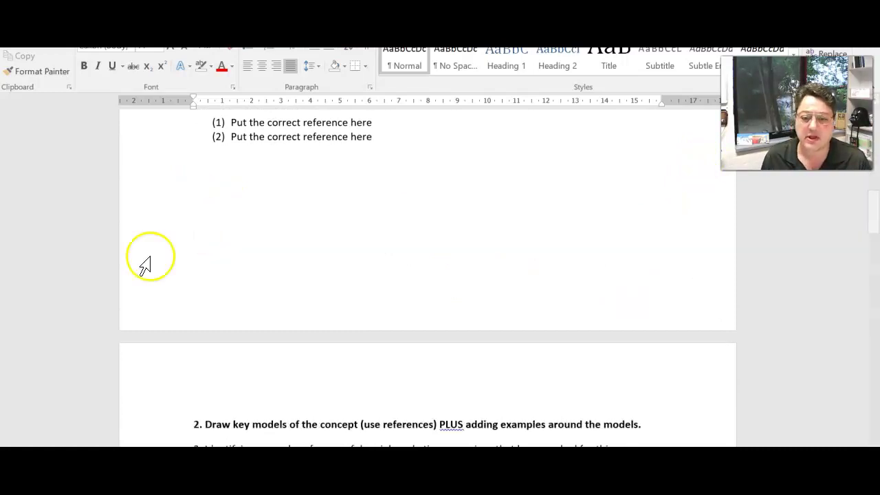
Open blank lines beneath the question 2 heading for the diagrams.
scroll(486, 366, "down", 4)
scroll(487, 366, "down", 1)
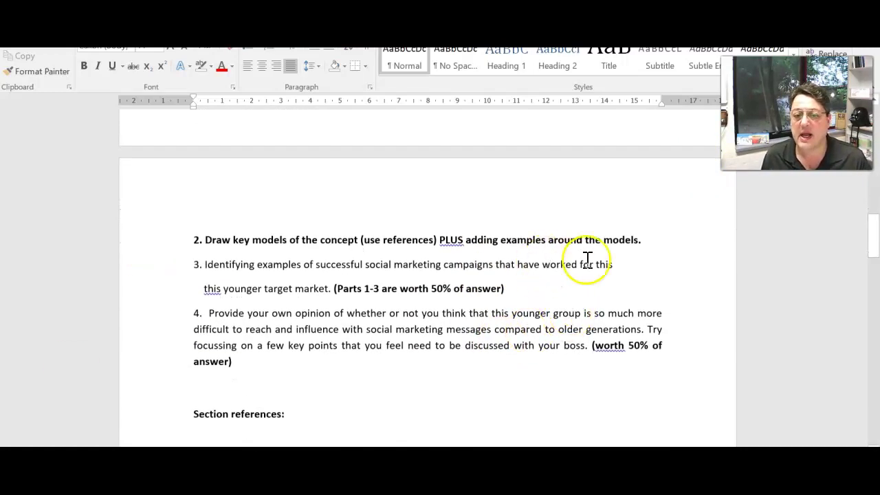
left_click(643, 240)
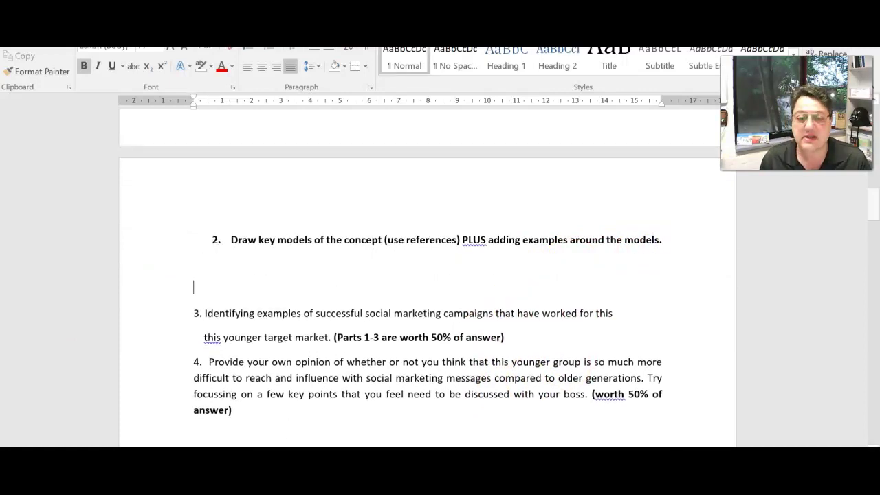
key("Return")
key("Return")
key("Return")
key("Return")
key("Return")
key("Return")
key("Return")
key("Return")
key("Return")
key("Return")
key("Return")
key("Return")
key("Return")
key("Return")
key("Return")
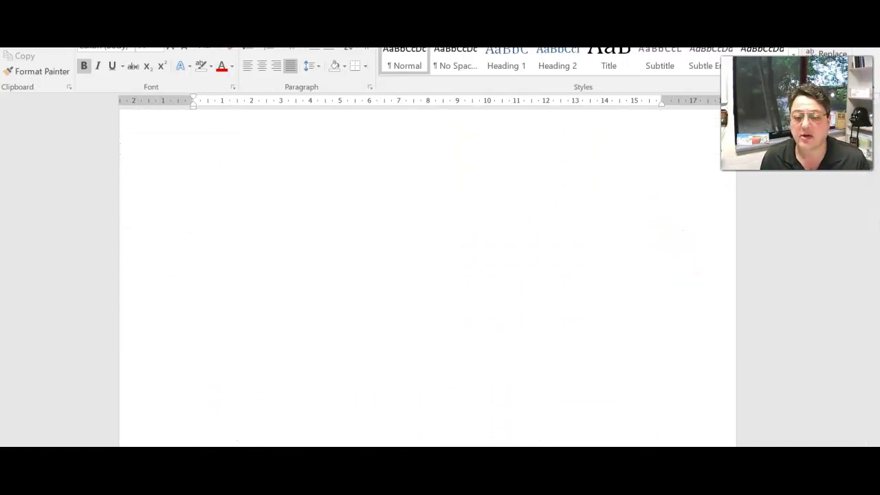
Search the web for 'customer satisfaction model' in a new Firefox tab.
key("alt+Tab")
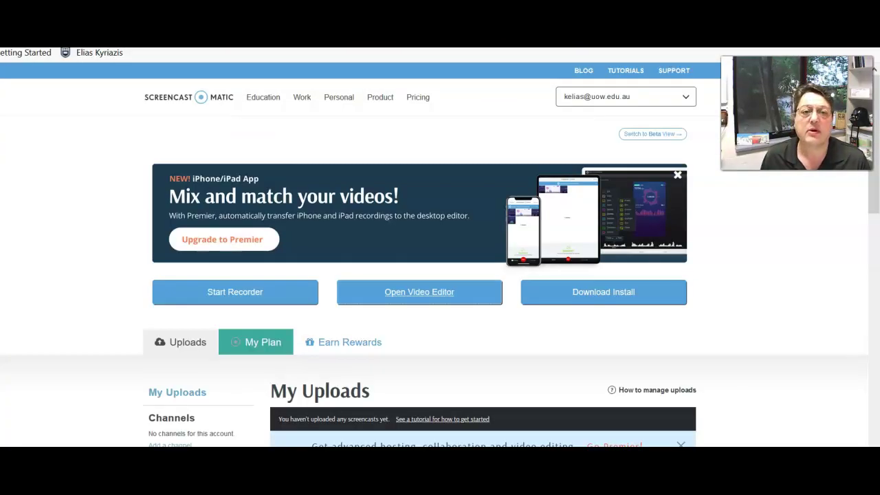
key("ctrl+t")
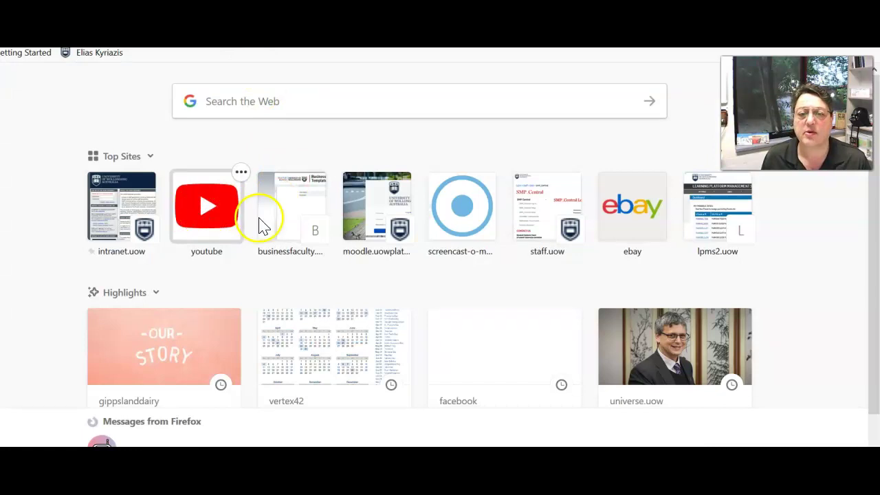
left_click(229, 101)
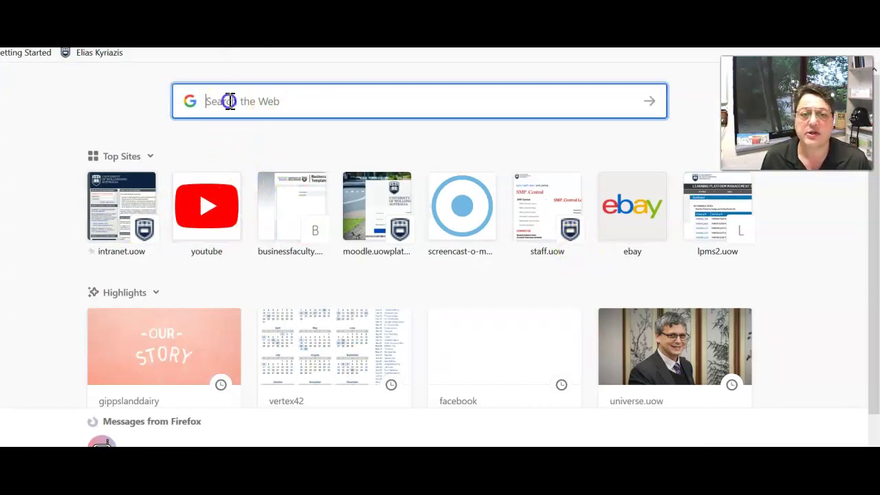
type("dusto")
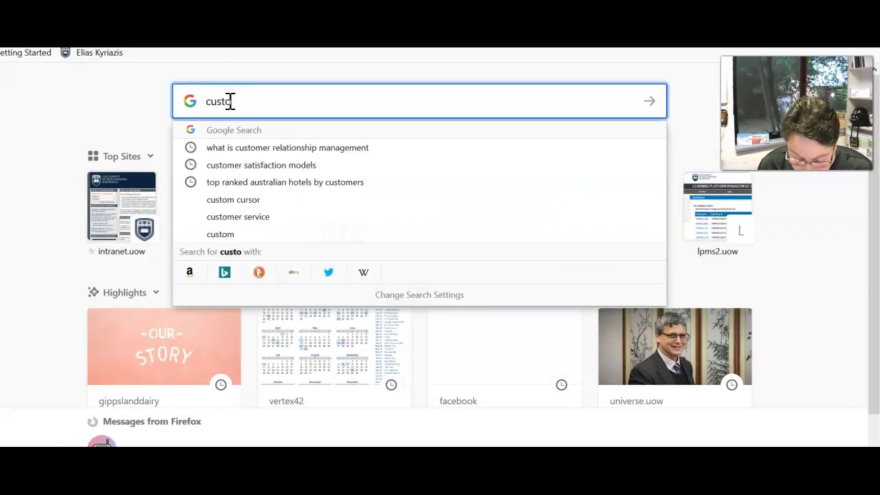
type("mer sati")
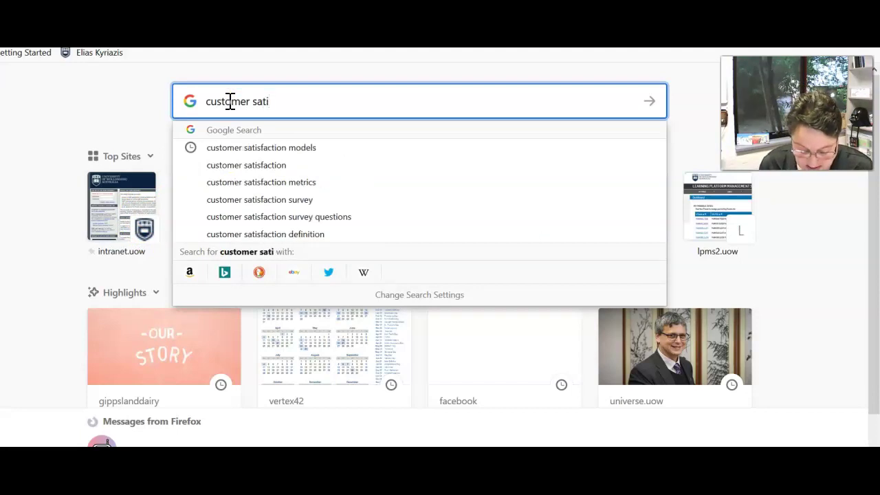
type("sfaction model")
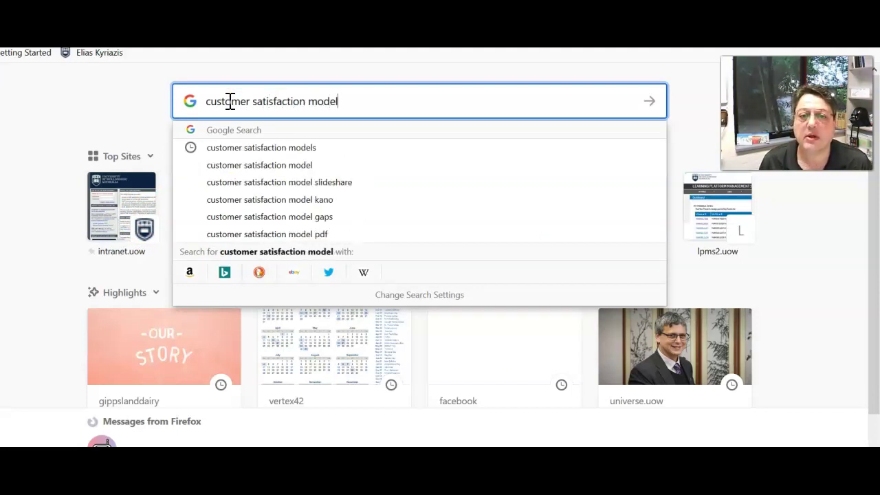
key("Return")
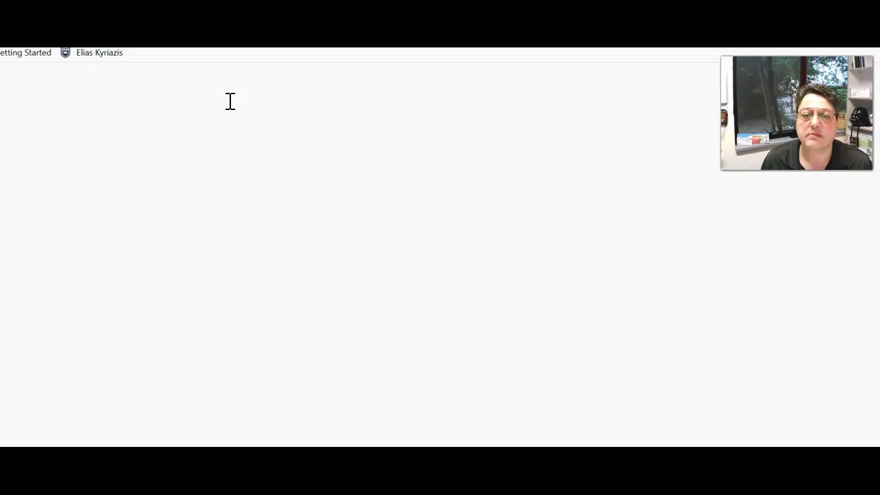
Copy the SCSB customer satisfaction model diagram from its ResearchGate figure page via Google Images.
left_click(185, 133)
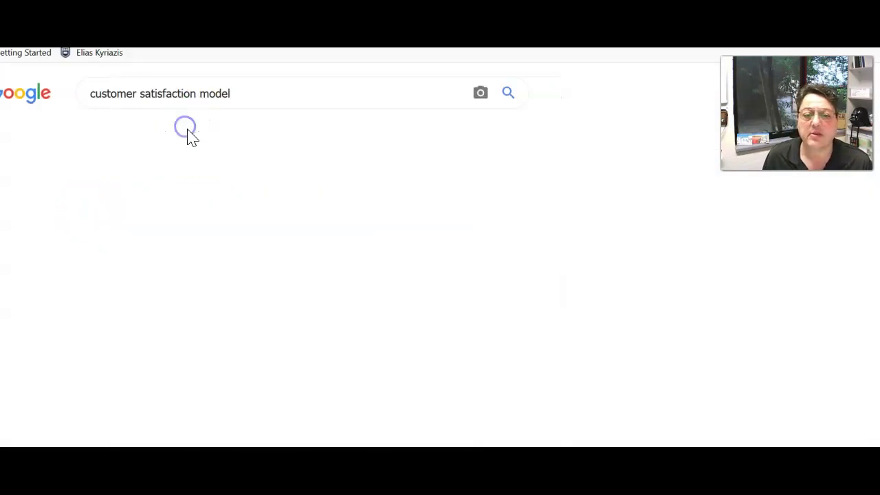
left_click(255, 267)
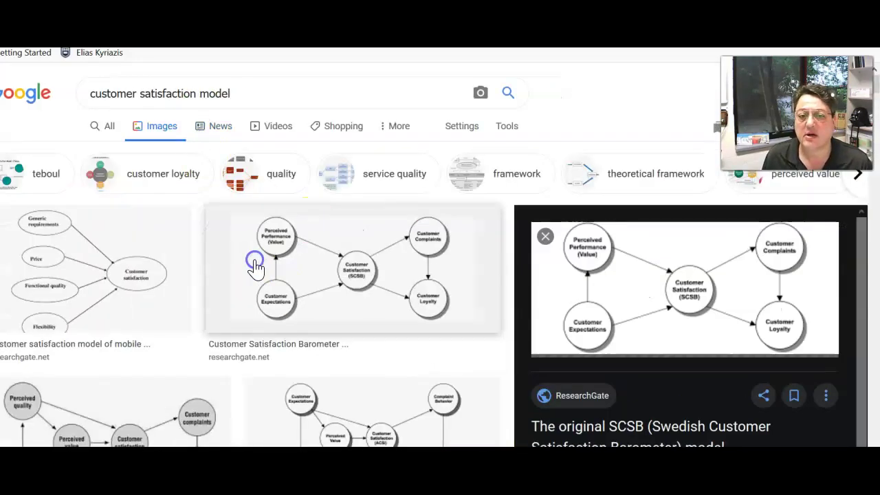
left_click(652, 151)
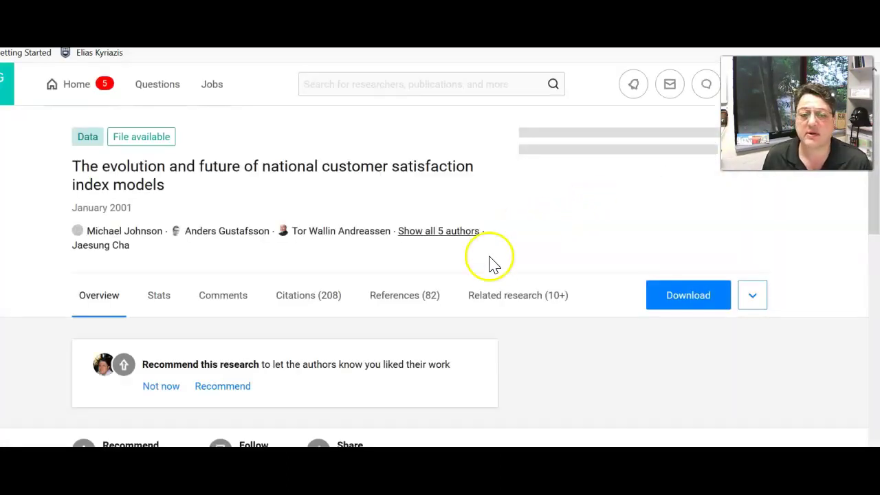
scroll(491, 268, "down", 5)
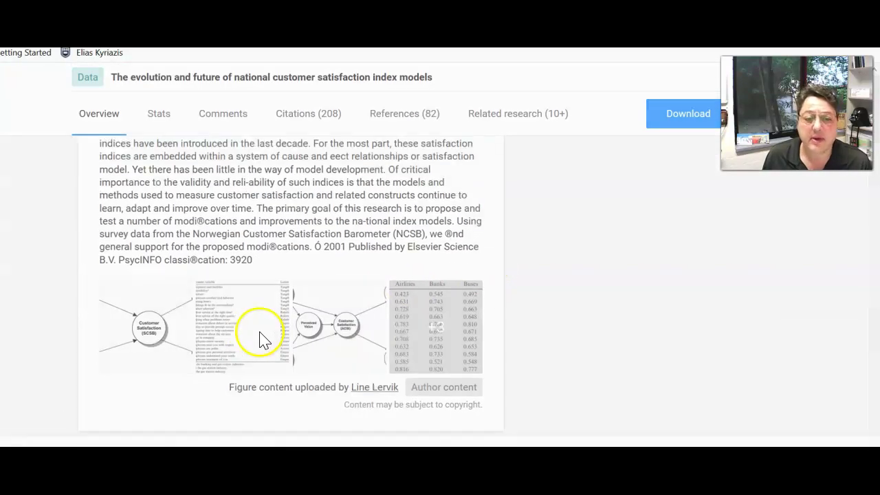
left_click(249, 337)
scroll(268, 320, "down", 2)
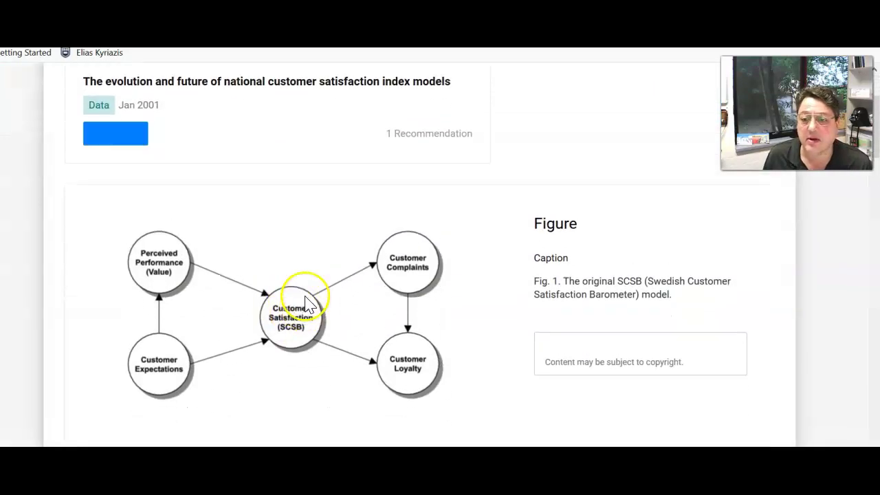
right_click(305, 301)
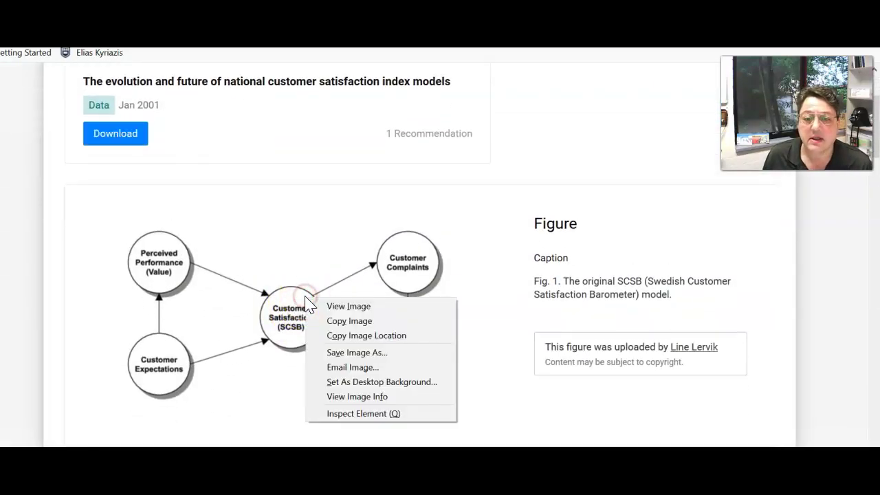
left_click(344, 320)
Paste the SCSB diagram under question 2 using Keep Source Formatting.
key("alt+Tab")
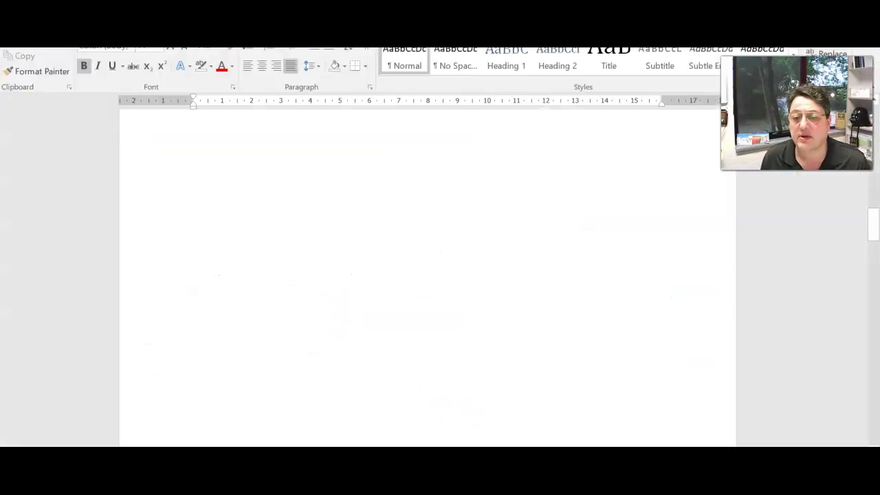
scroll(411, 281, "down", 5)
scroll(417, 306, "down", 2)
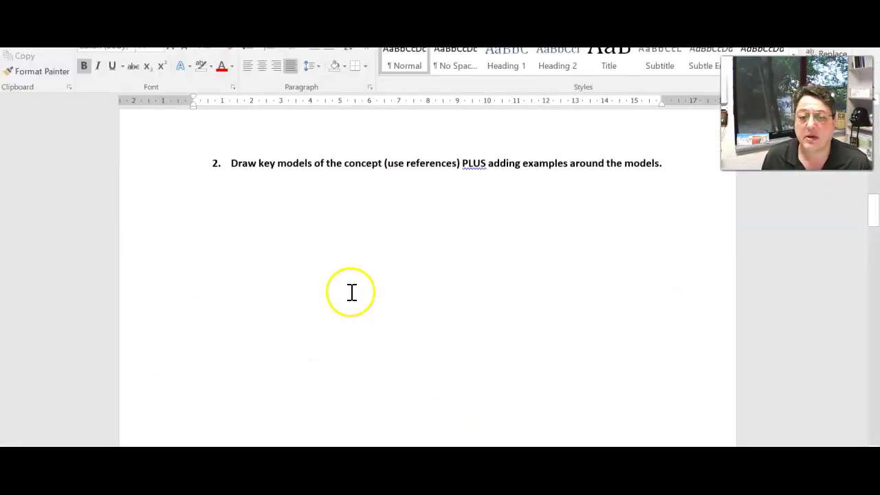
right_click(349, 295)
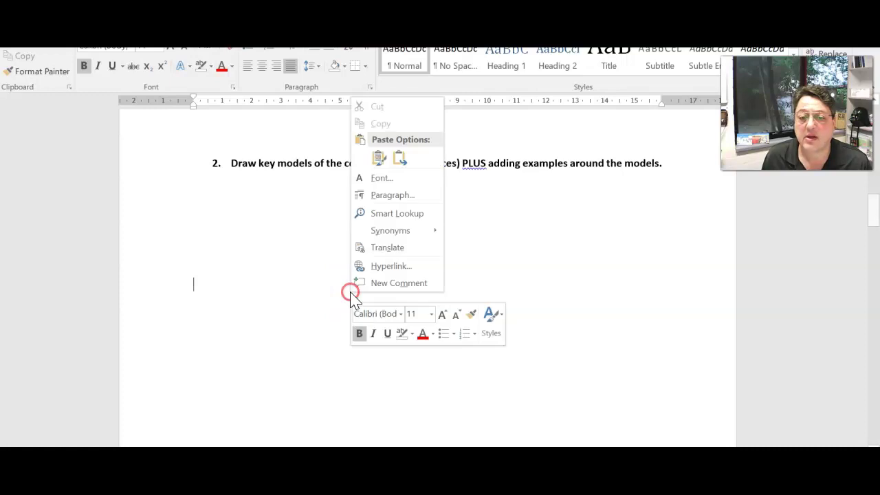
left_click(380, 160)
Resize and reposition the SCSB diagram to sit directly under question 2, then return to the browser.
left_click(527, 285)
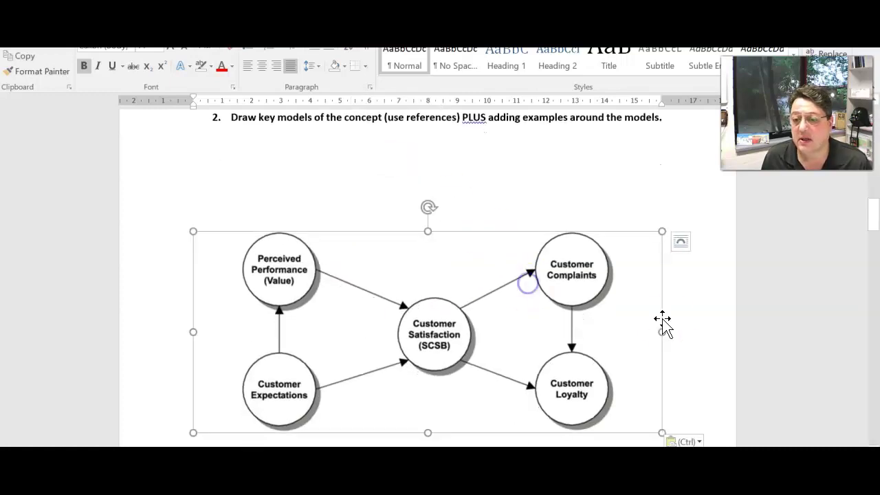
left_click_drag(662, 331, 506, 328)
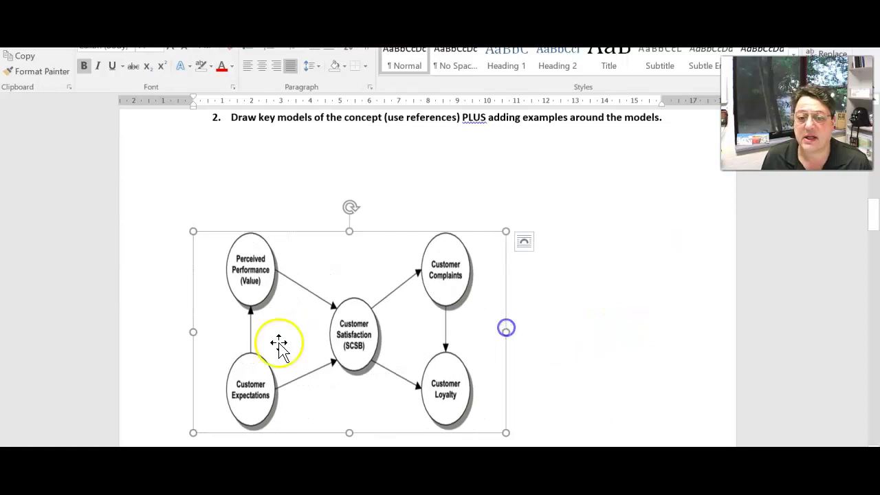
left_click_drag(315, 310, 361, 220)
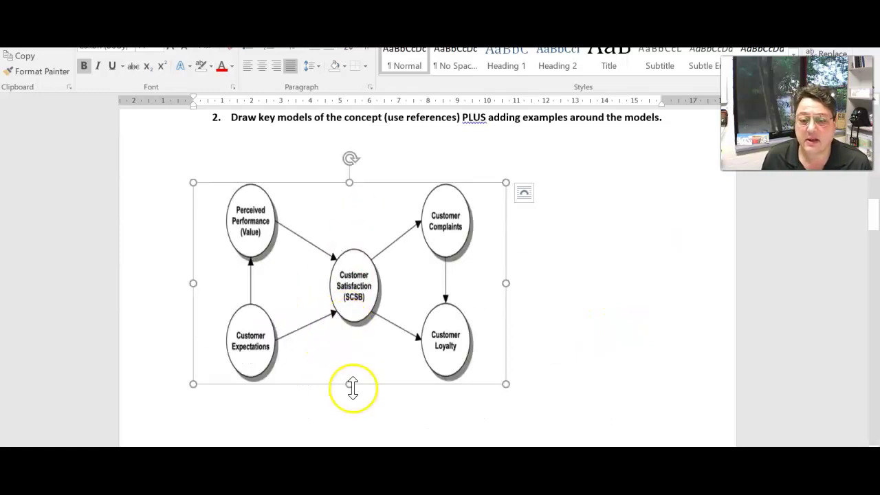
left_click_drag(352, 387, 357, 310)
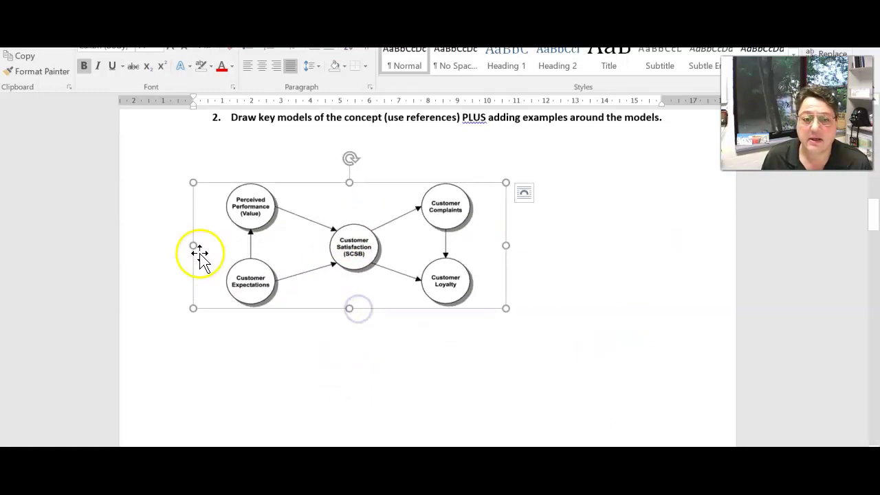
left_click_drag(194, 246, 228, 248)
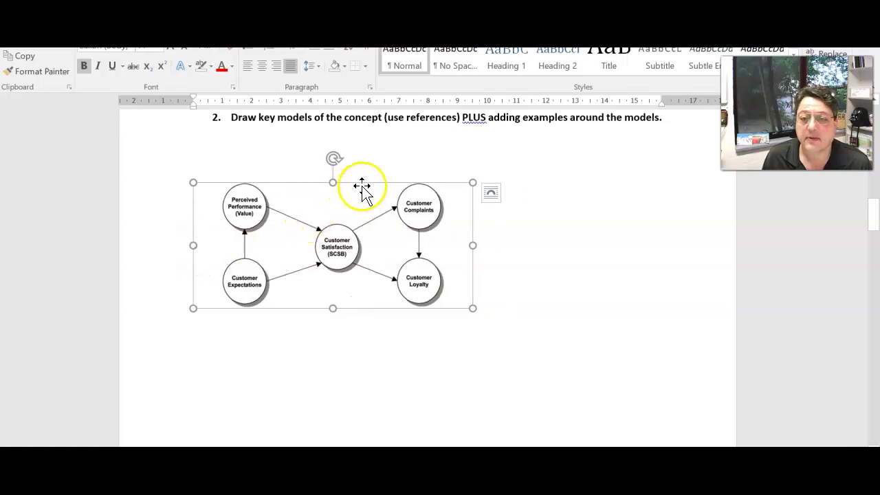
left_click_drag(361, 185, 417, 191)
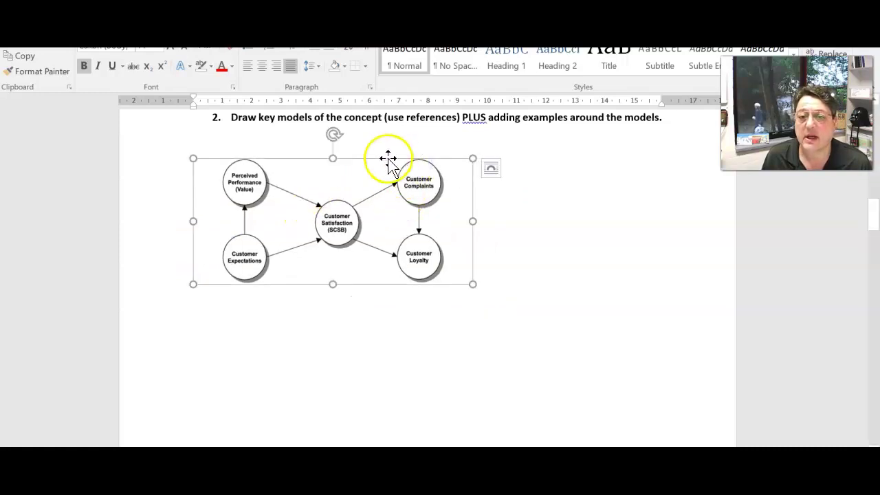
left_click_drag(389, 162, 421, 156)
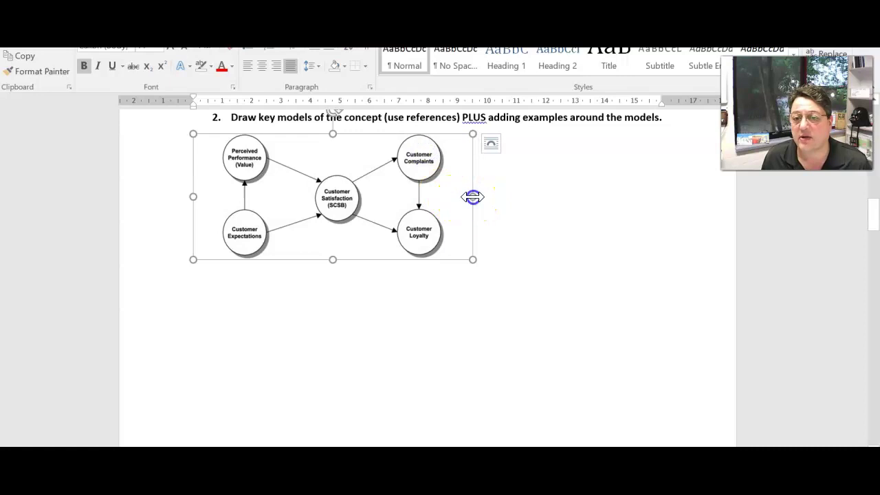
left_click_drag(473, 197, 502, 197)
left_click_drag(348, 259, 348, 285)
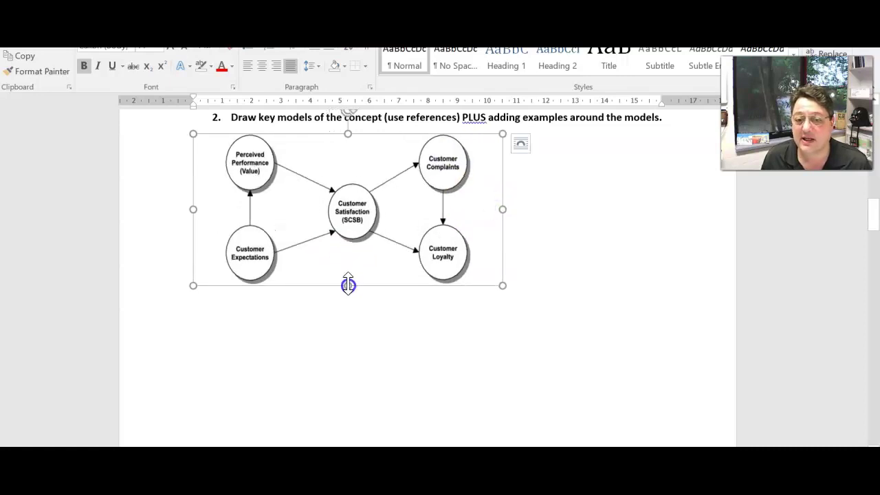
left_click(540, 241)
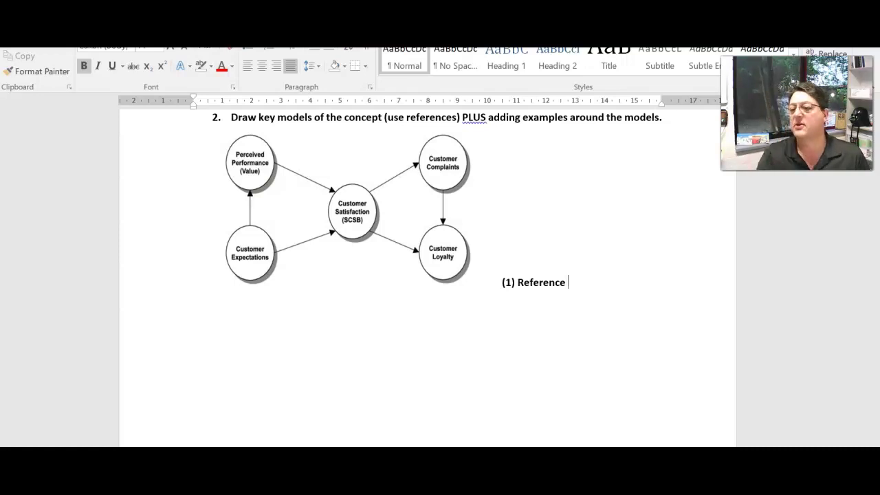
left_click(536, 436)
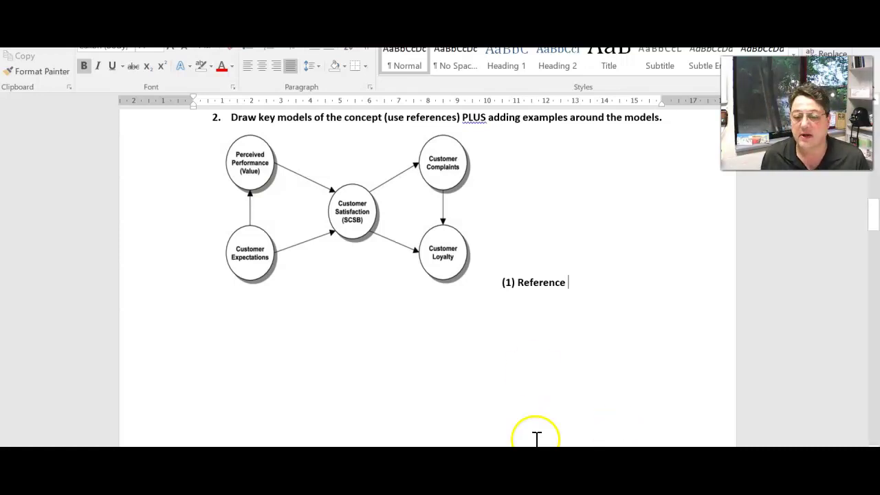
left_click(385, 426)
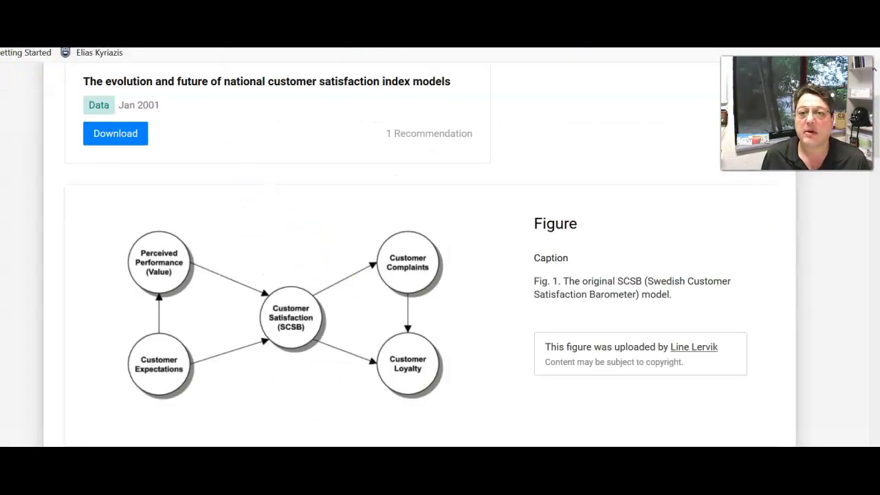
Copy the colourful ACSI model diagram from the Google Images results and return to Word.
key("ctrl+w")
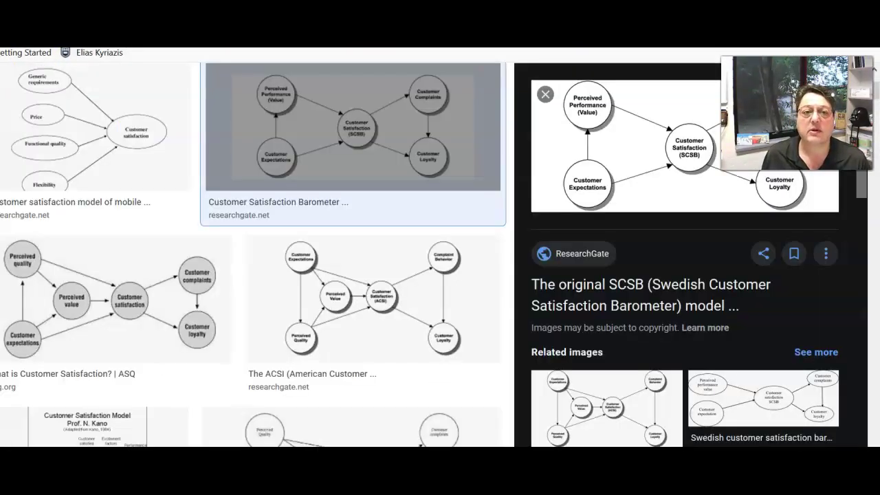
scroll(320, 306, "down", 5)
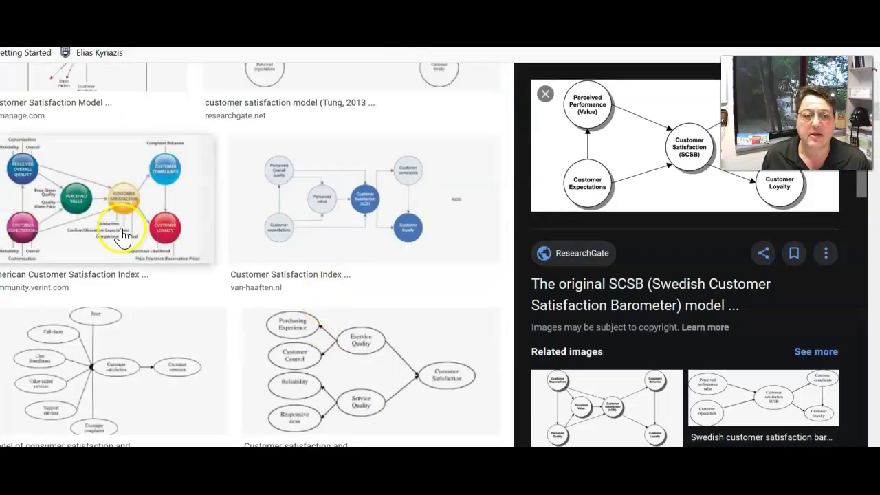
left_click(108, 202)
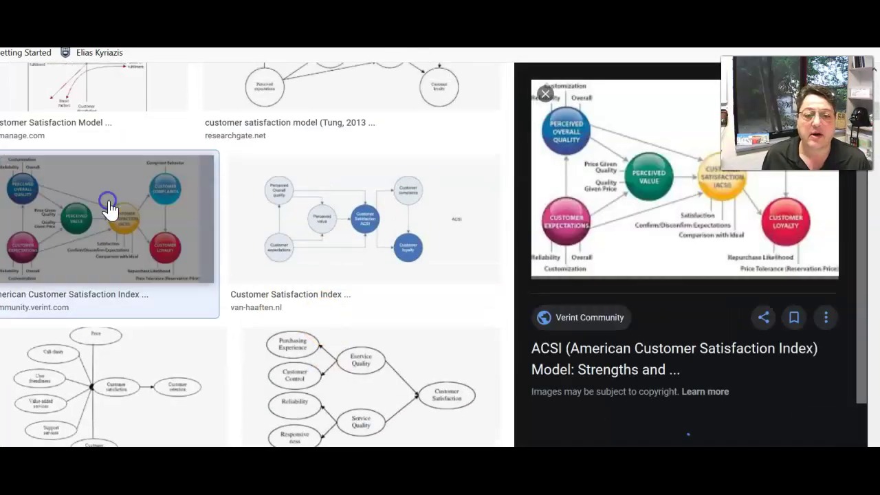
right_click(640, 174)
left_click(681, 302)
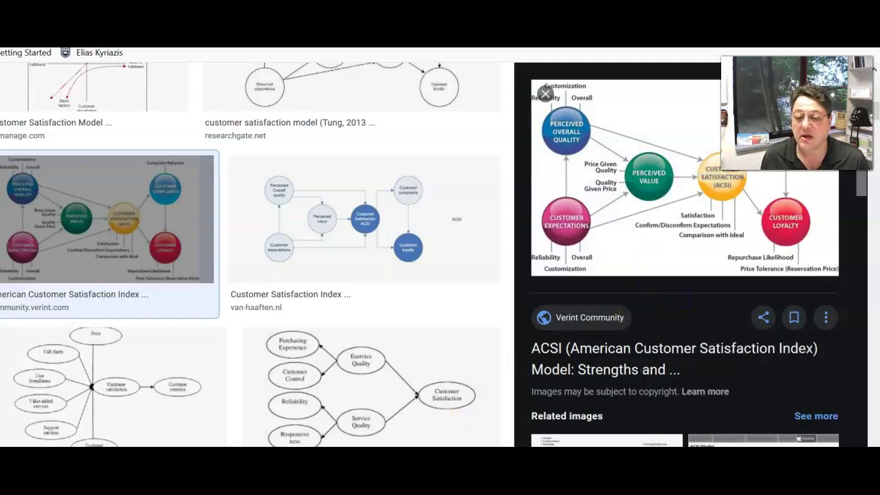
key("alt+Tab")
Paste the copied ACSI diagram below the reference label.
scroll(344, 328, "down", 3)
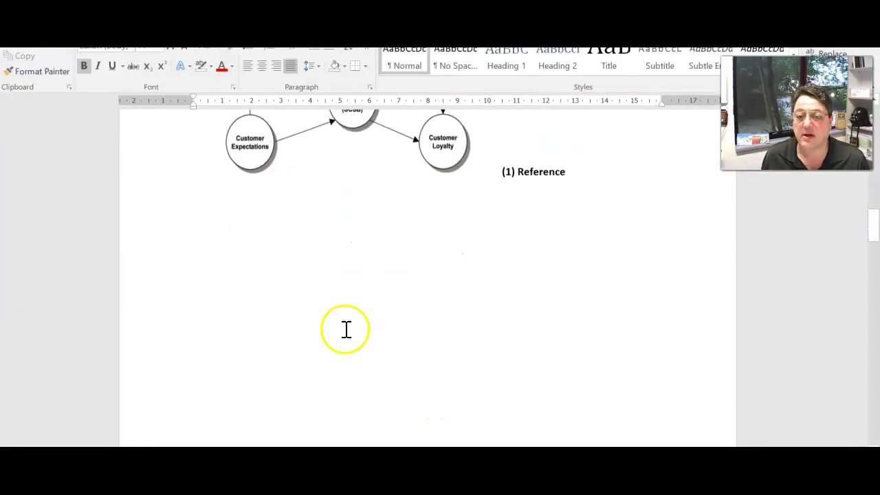
right_click(282, 282)
left_click(329, 145)
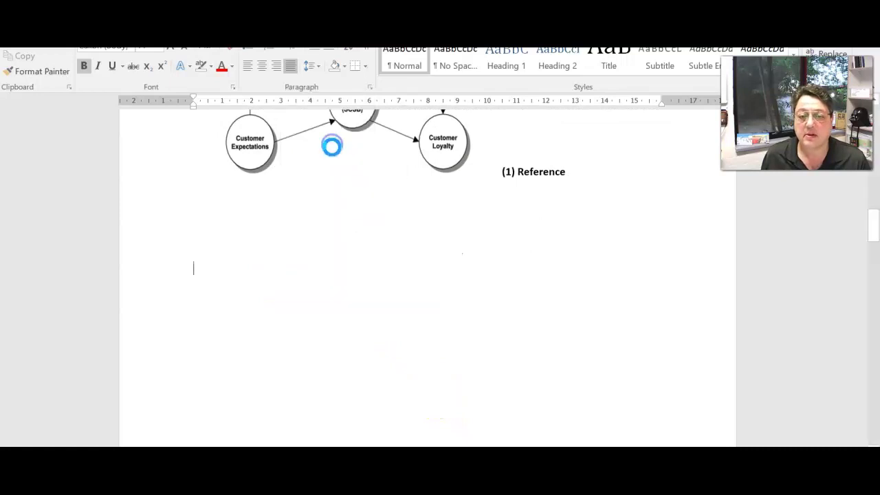
Resize the ACSI diagram narrower and shorter to fit the page, then deselect it.
left_click(513, 254)
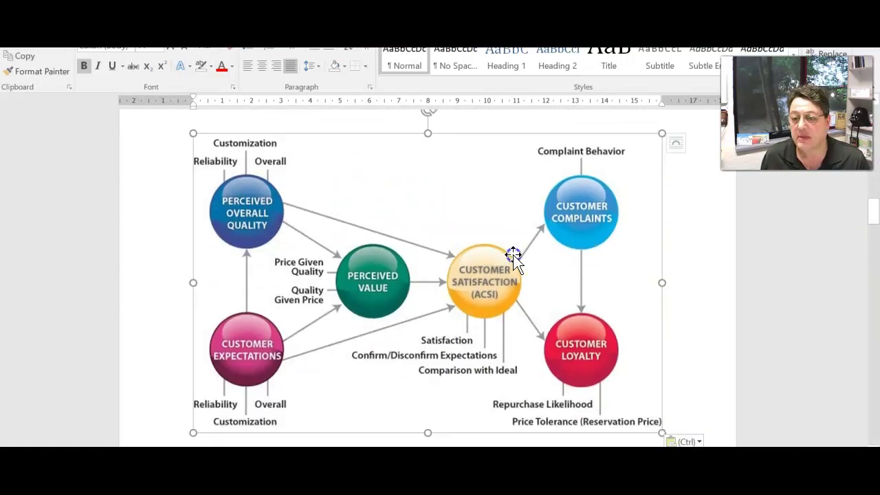
left_click_drag(663, 282, 511, 264)
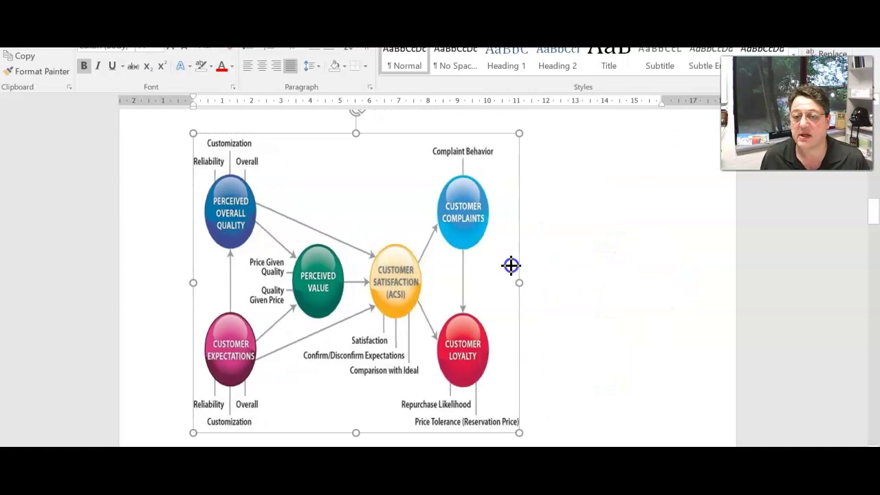
left_click_drag(352, 432, 352, 297)
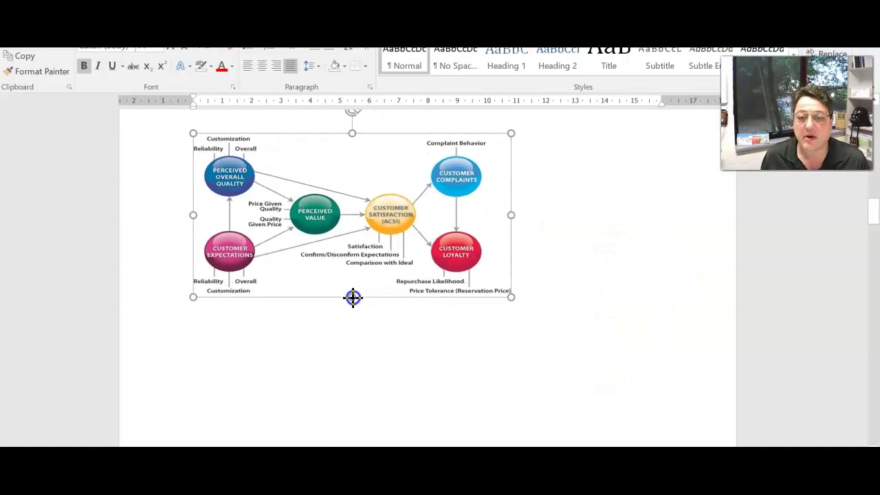
left_click(541, 302)
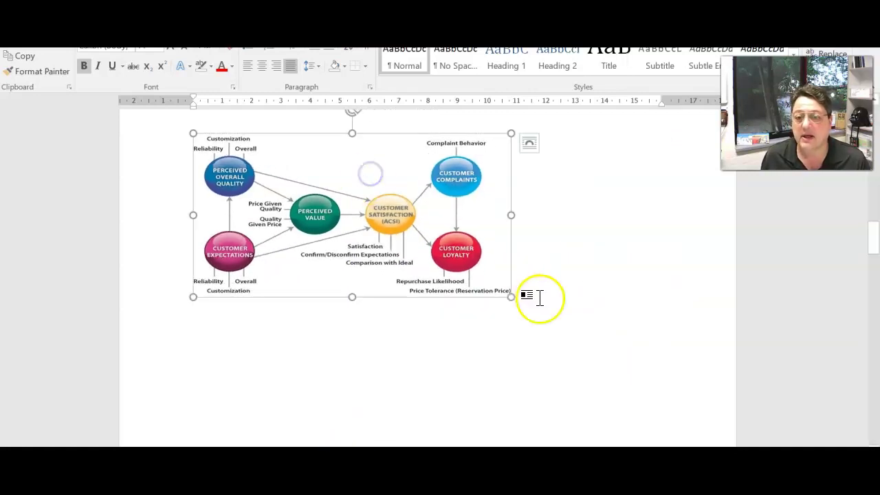
left_click(198, 403)
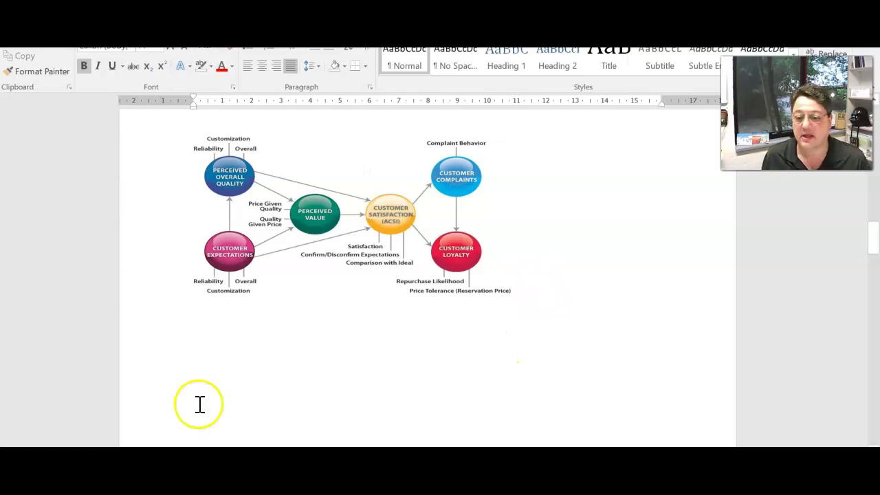
Open the Verint Community ACSI article behind the image result and copy its web address.
key("alt+Tab")
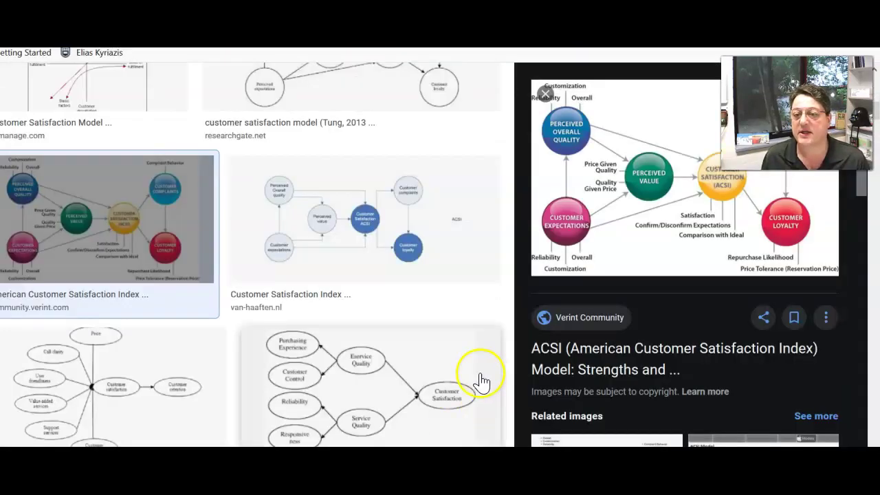
left_click(641, 201)
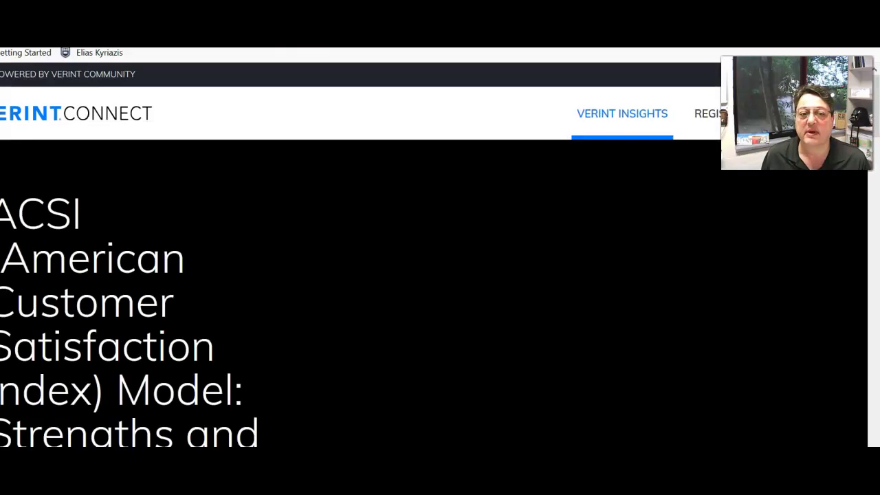
key("ctrl+l")
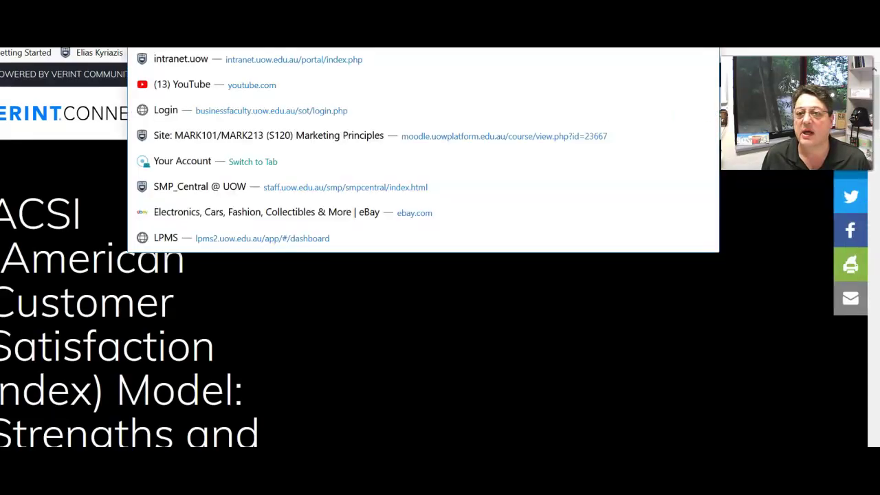
right_click(546, 47)
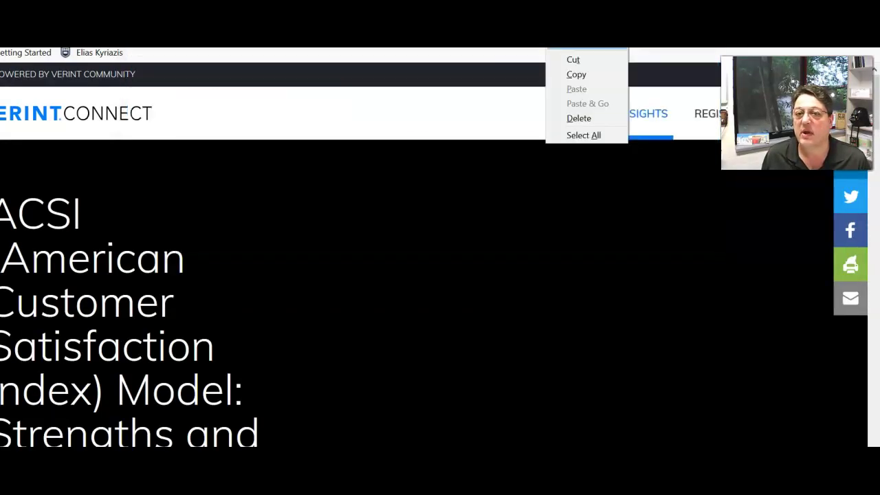
left_click(579, 74)
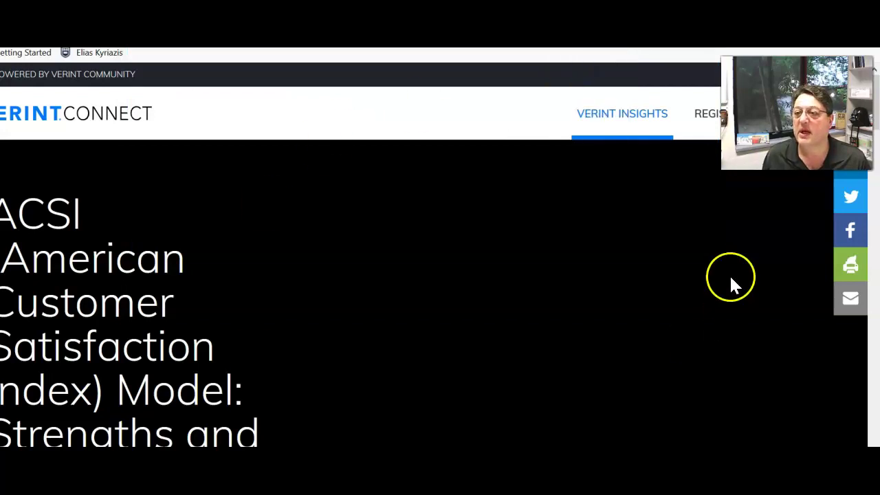
Paste the Verint article URL on a new line below the ACSI diagram.
key("alt+Tab")
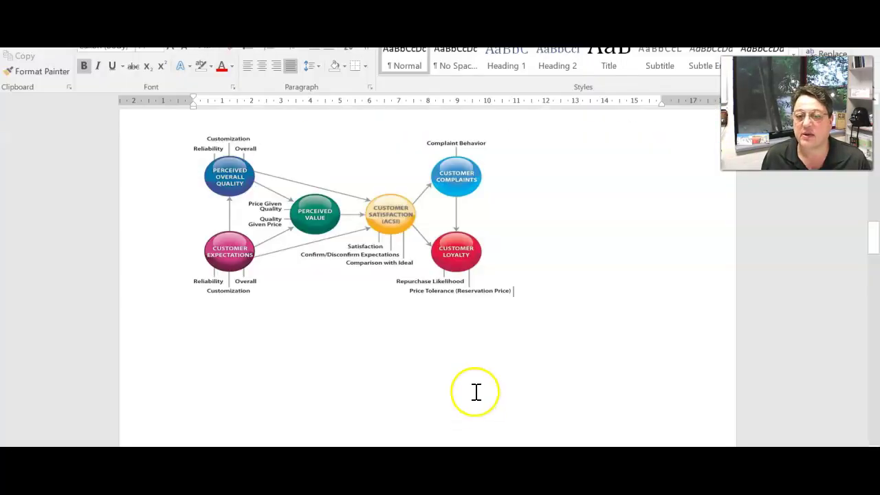
key("Return")
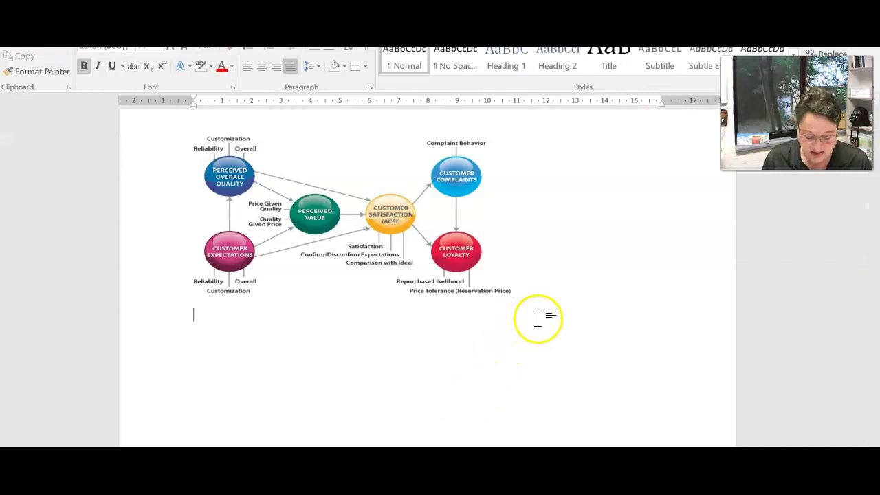
key("ctrl+v")
scroll(529, 336, "up", 2)
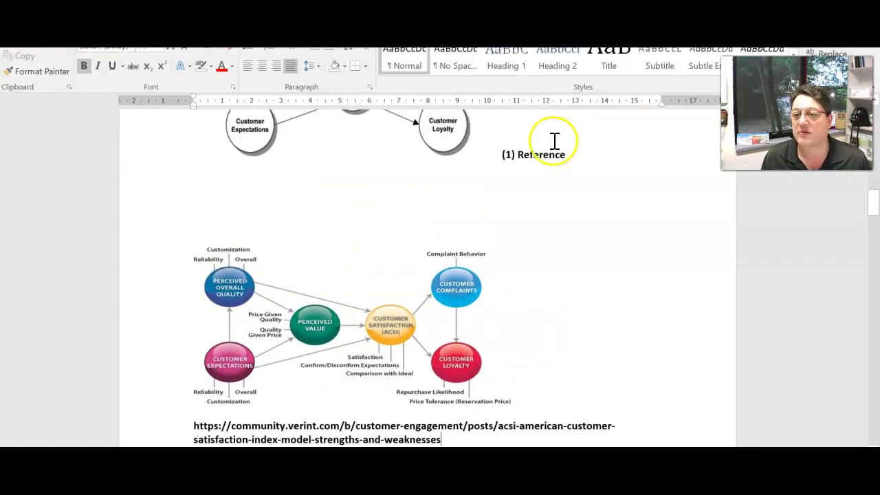
scroll(536, 231, "down", 1)
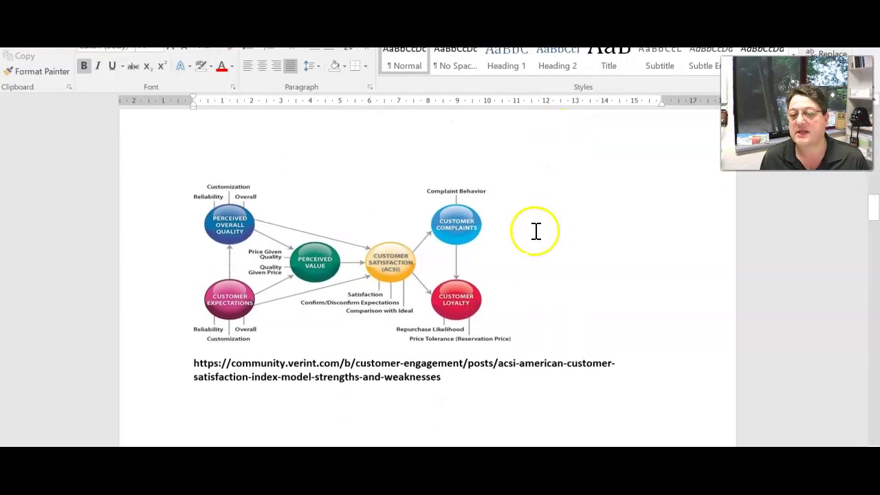
Move the ACSI diagram up beneath the (1) Reference label.
left_click(387, 255)
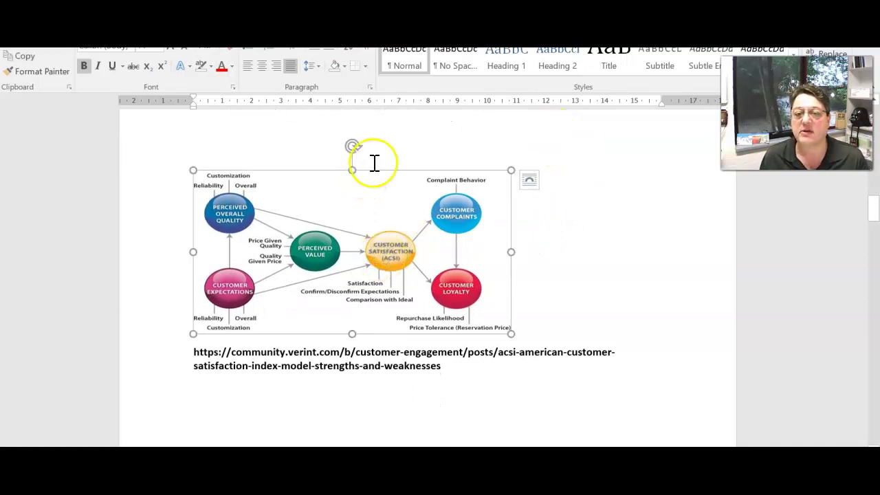
left_click_drag(373, 172, 388, 235)
left_click(570, 263)
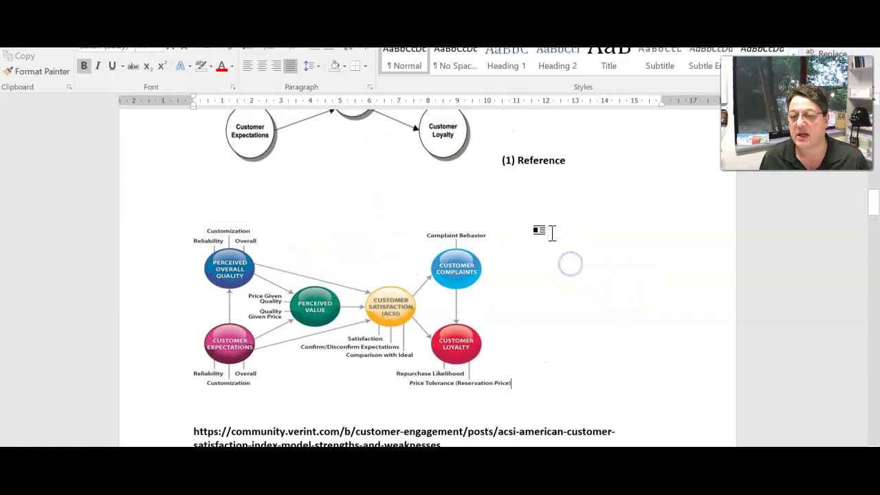
left_click(548, 242)
Add an 'Examples are:' line under the diagram, above the URL.
left_click(256, 404)
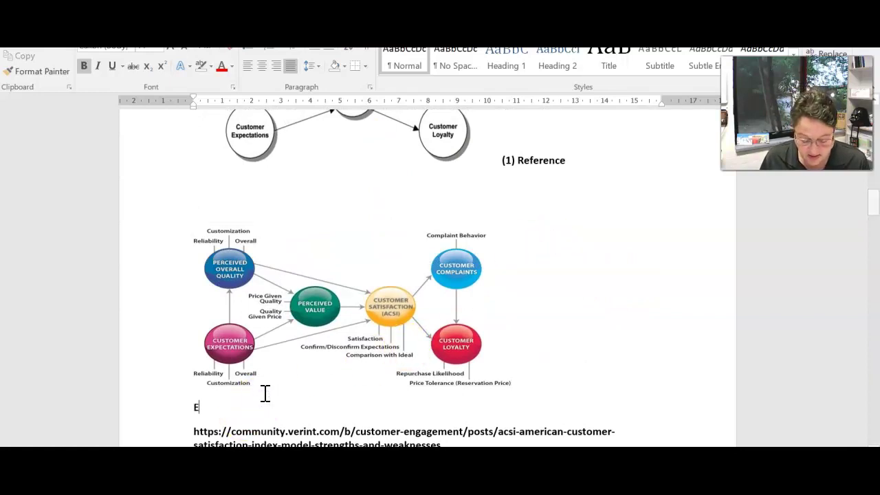
type("Examples are:")
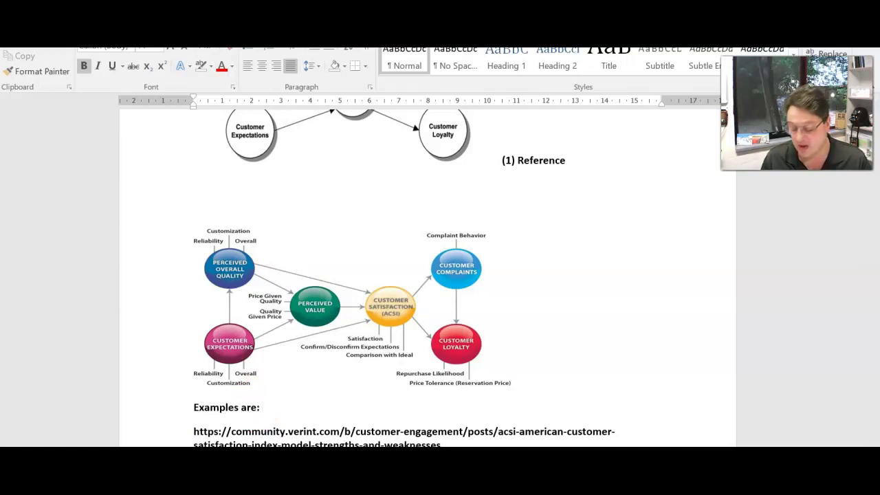
key("ctrl+z")
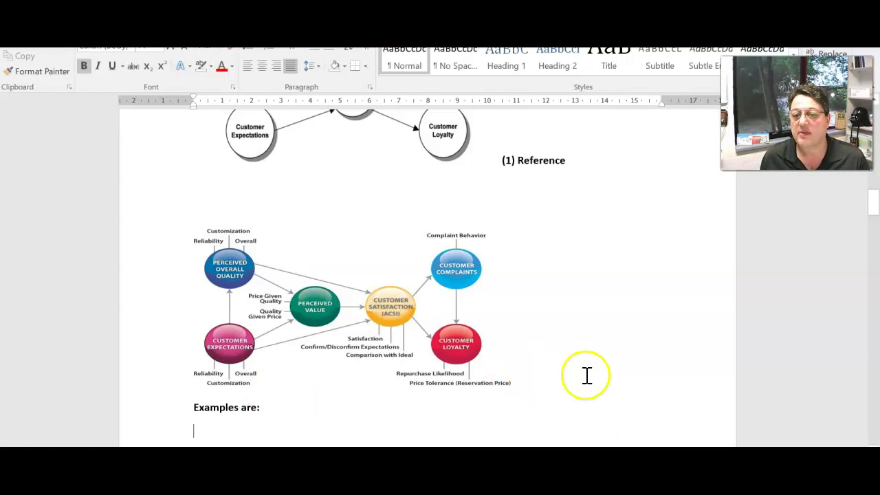
key("ctrl+v")
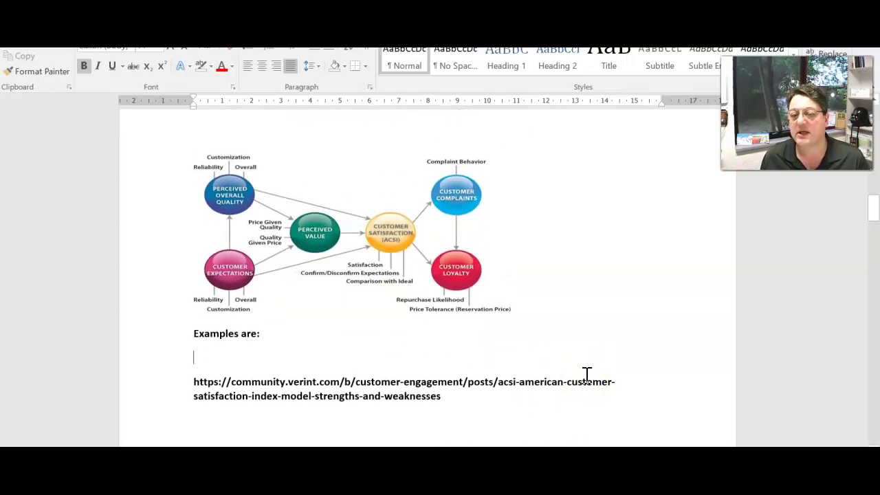
Make the whole of question 3 bold.
scroll(586, 374, "down", 15)
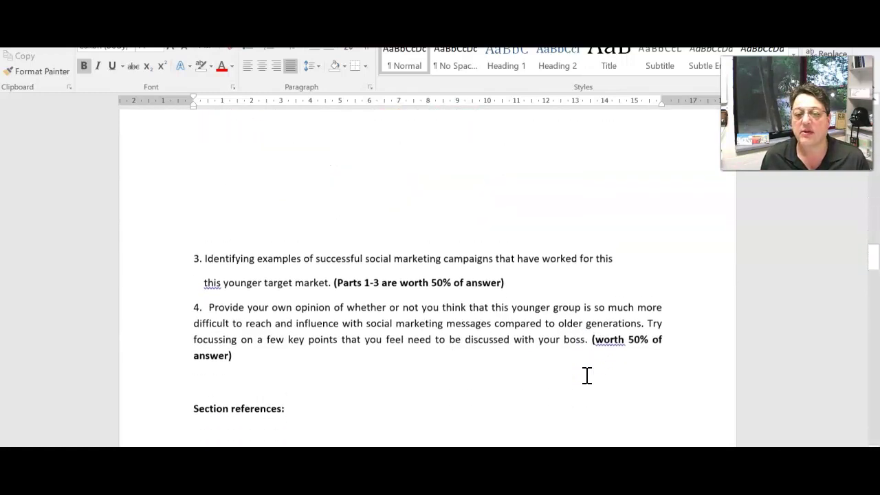
scroll(586, 374, "up", 5)
scroll(570, 364, "down", 4)
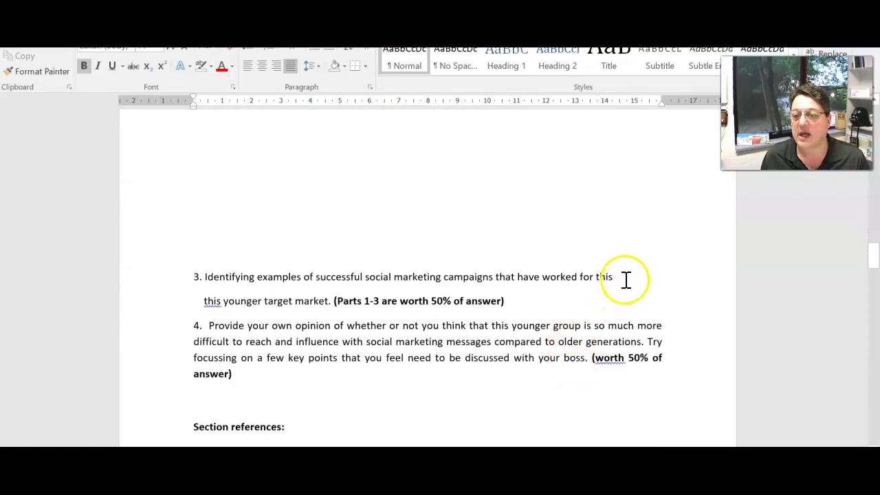
left_click_drag(513, 300, 187, 280)
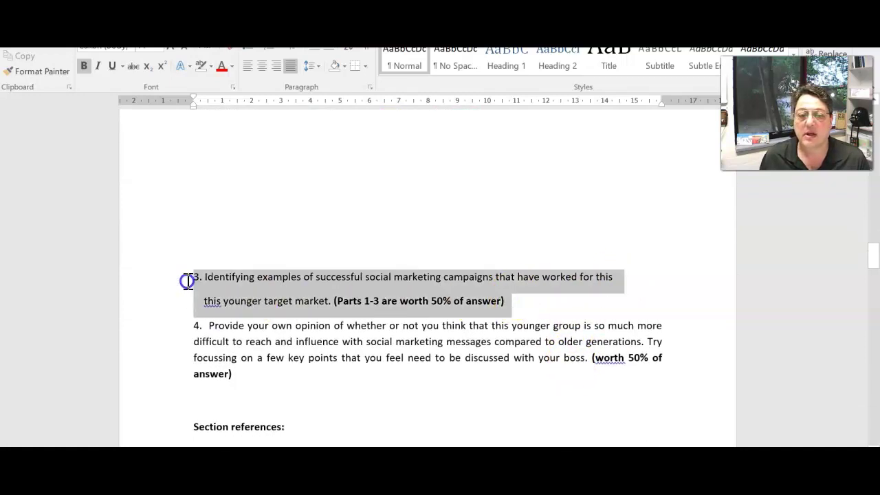
left_click(83, 66)
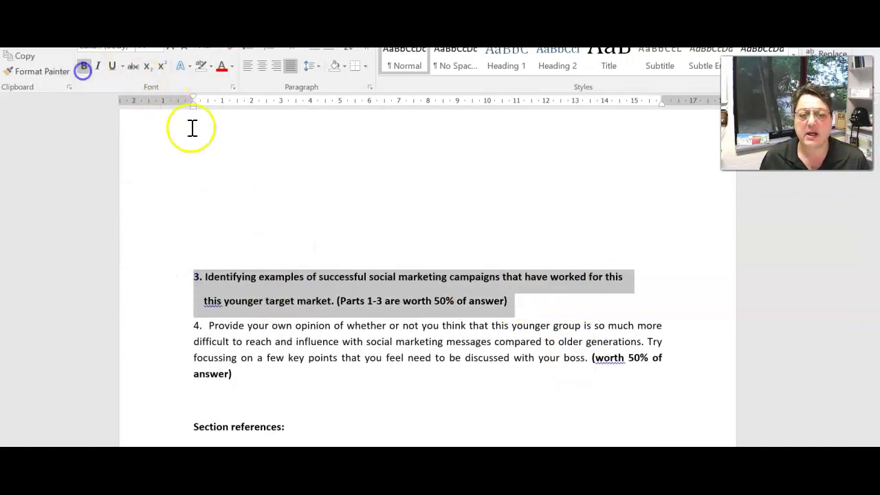
Remove the blank lines above question 3 and add blank lines before question 4.
left_click(202, 141)
key("Delete")
key("Delete")
key("Delete")
key("Delete")
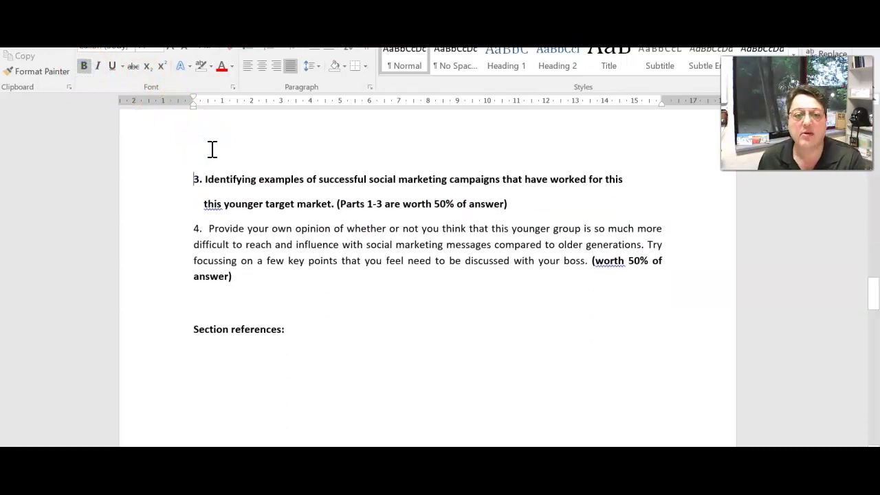
left_click(528, 206)
key("Return")
key("Return")
key("Return")
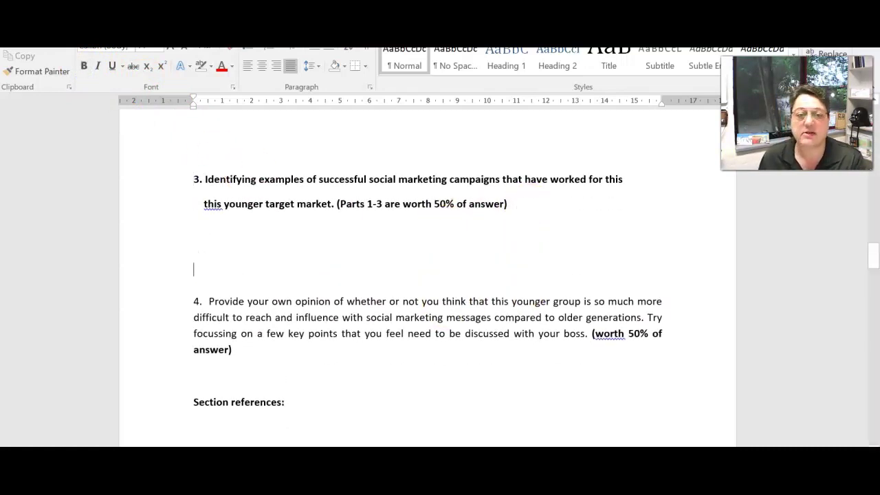
key("Return")
key("Return")
key("Return")
left_click(280, 276)
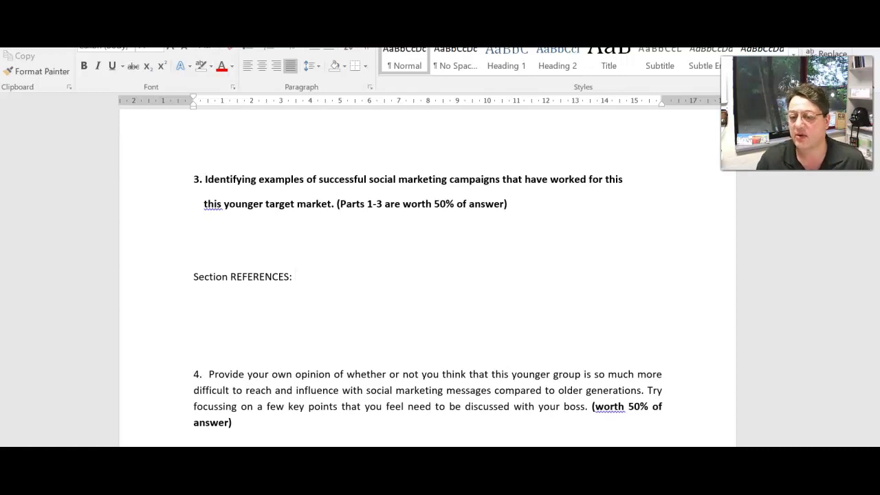
scroll(442, 318, "down", 5)
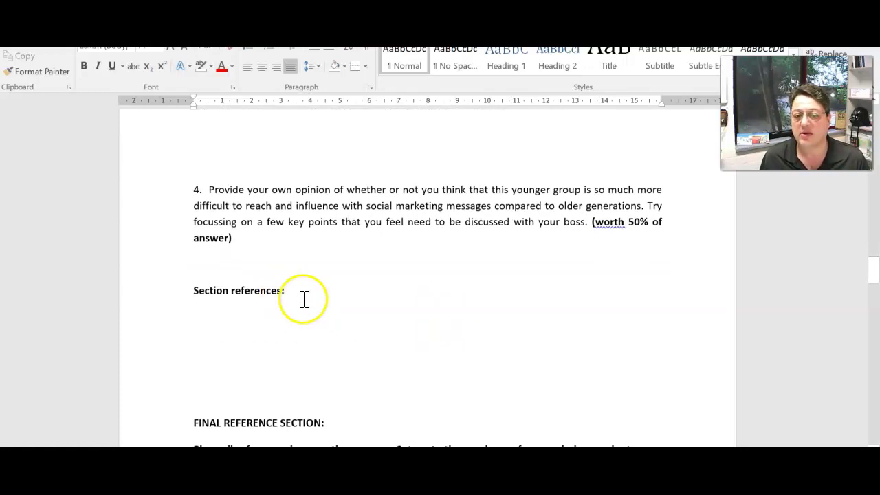
scroll(358, 340, "down", 4)
left_click(332, 273)
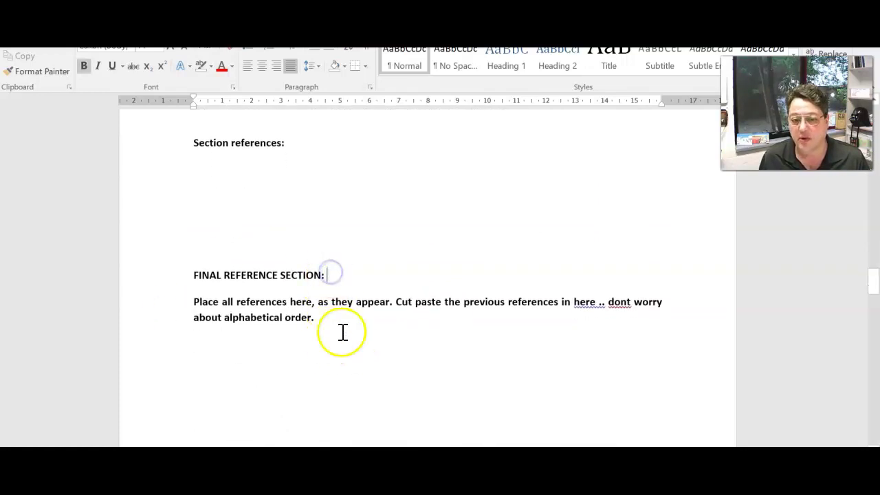
scroll(342, 389, "down", 3)
scroll(343, 381, "up", 4)
scroll(339, 336, "down", 6)
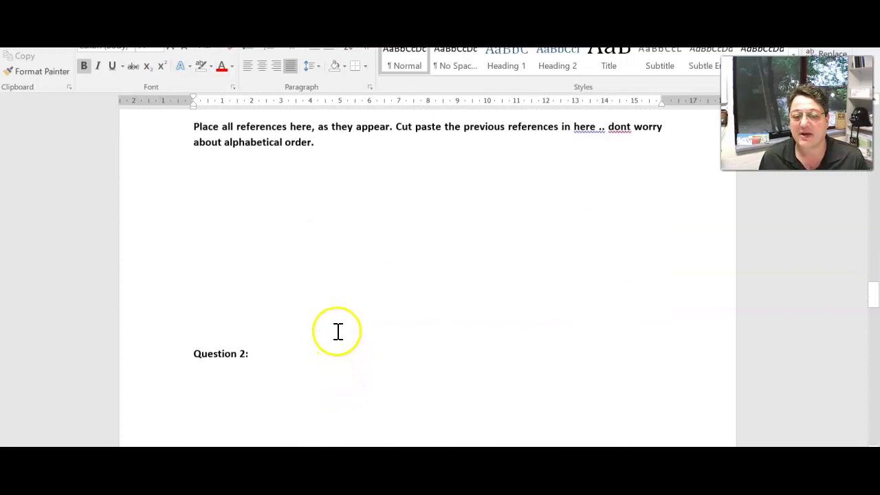
scroll(227, 364, "up", 3)
left_click(205, 419)
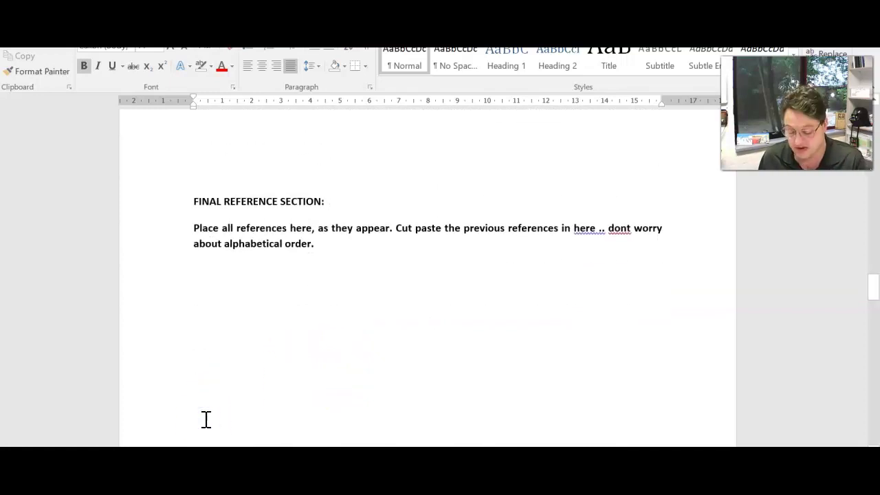
scroll(252, 391, "down", 6)
scroll(328, 355, "up", 6)
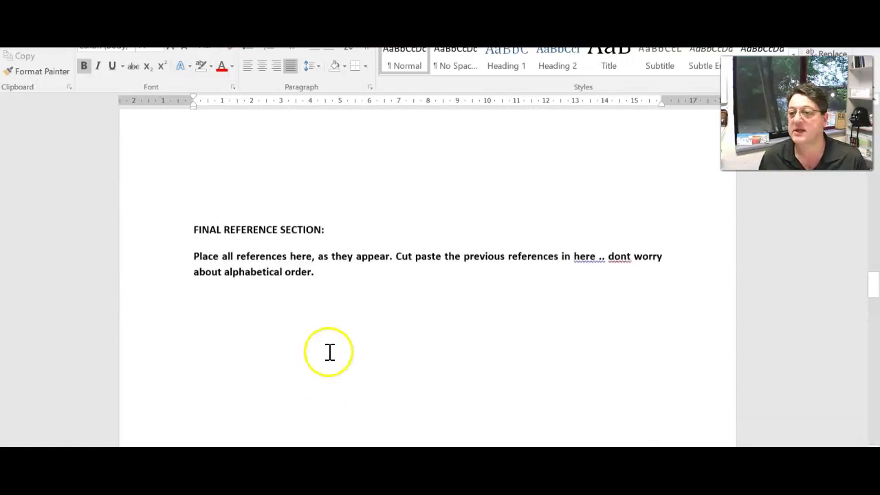
scroll(330, 352, "up", 15)
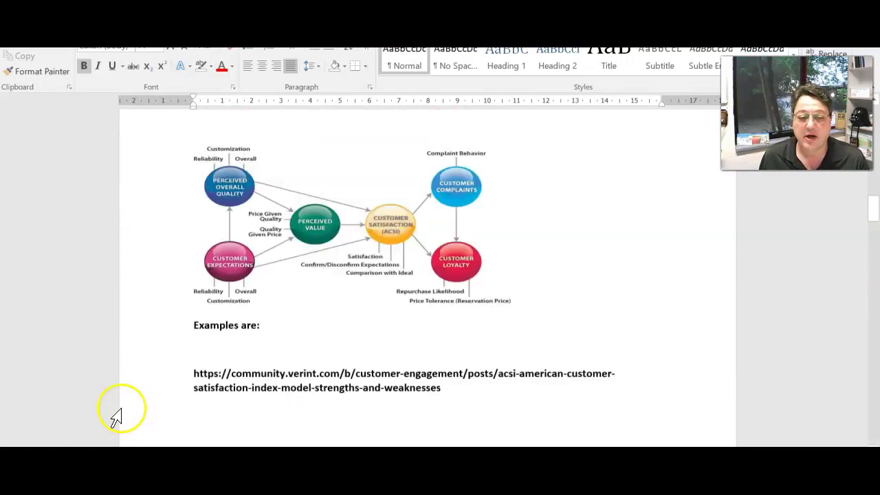
scroll(116, 417, "up", 1)
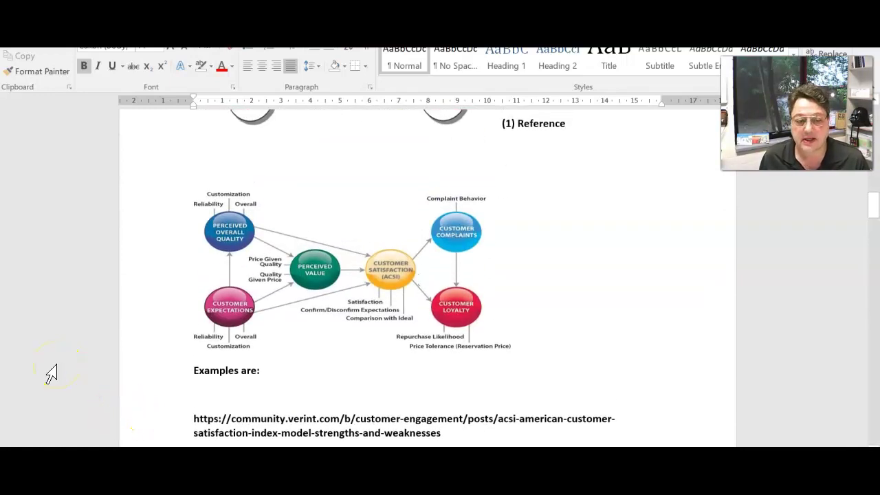